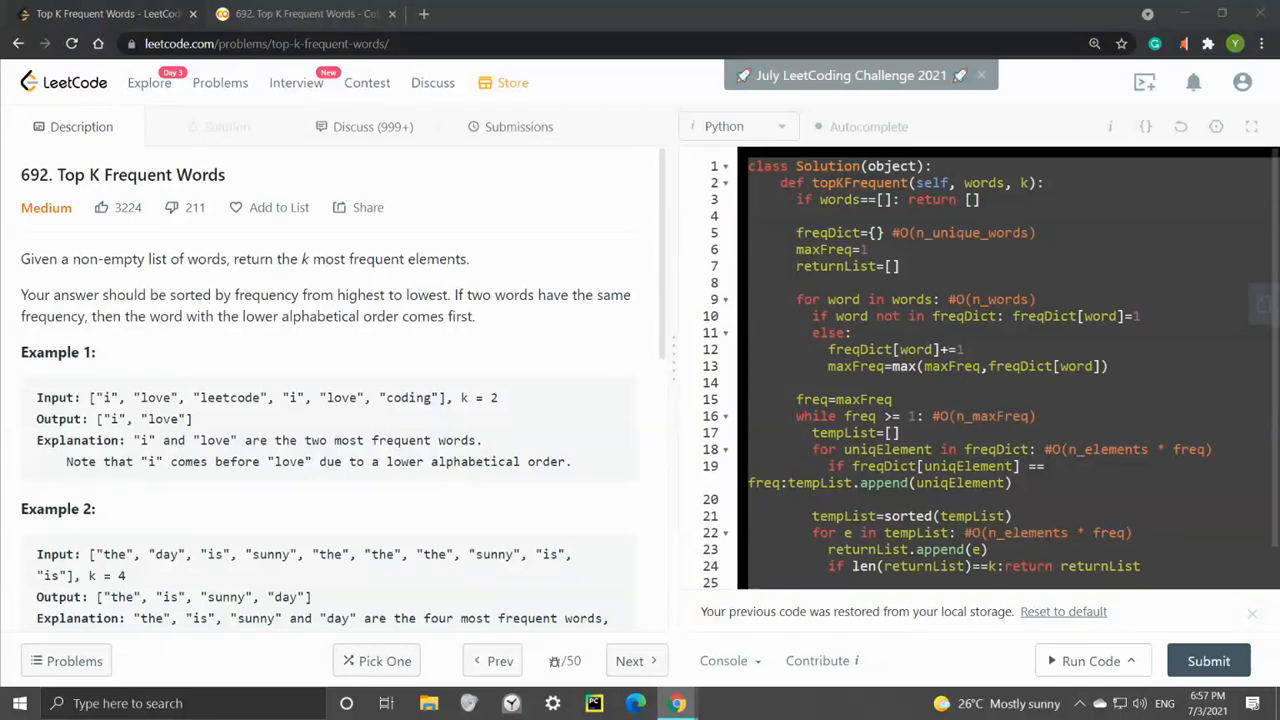
scroll(300, 400, "down", 10)
scroll(300, 400, "down", 5)
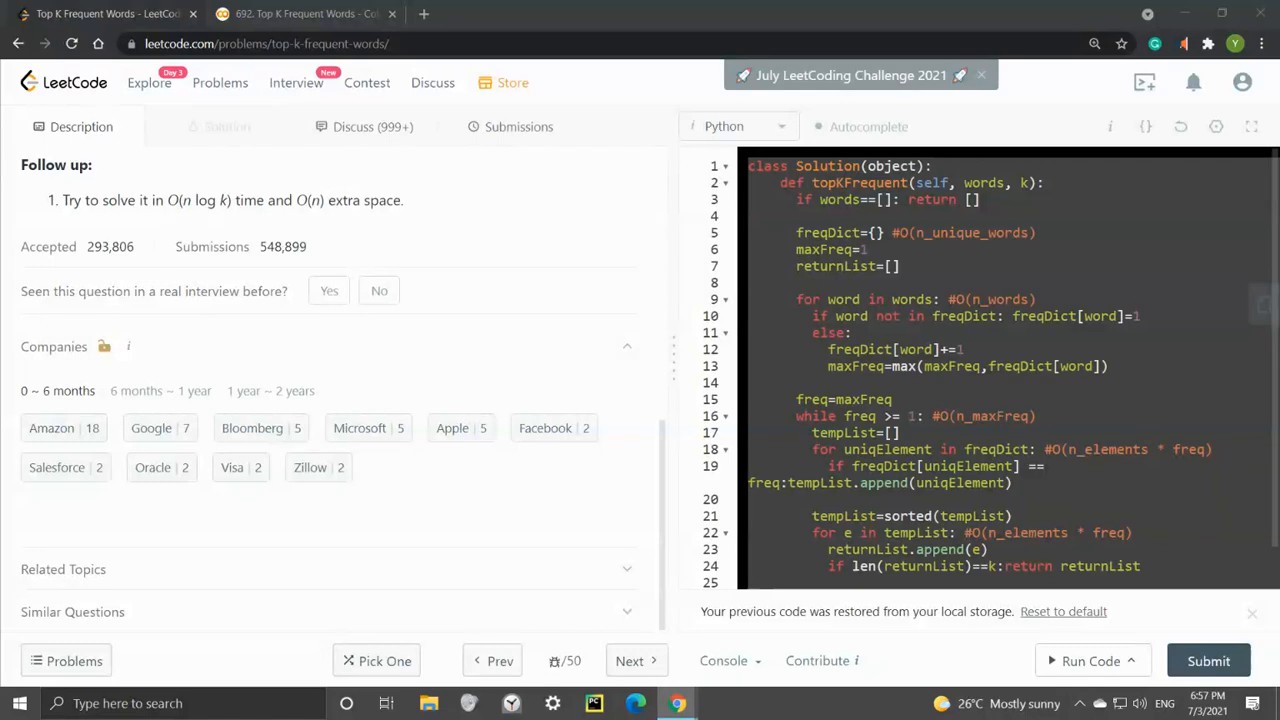
scroll(190, 480, "up", 10)
scroll(190, 480, "up", 3)
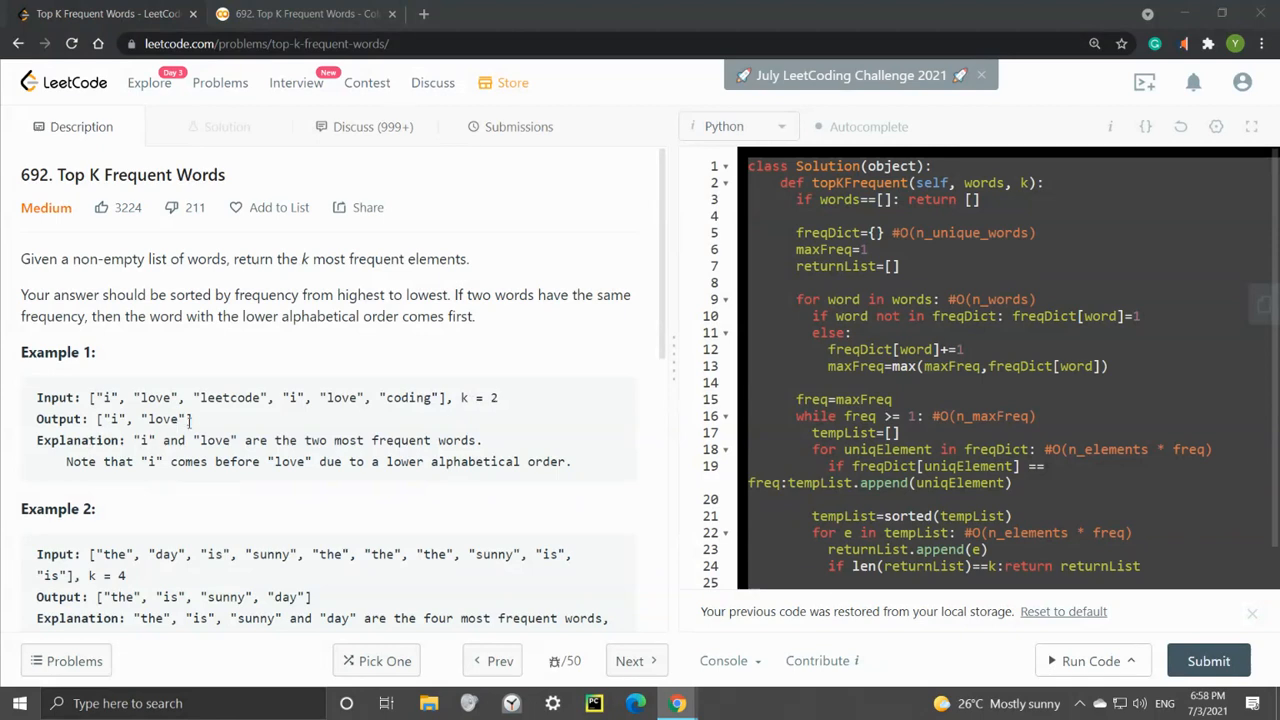
Step: Highlight Example 1's expected output list while explaining it
left_click_drag(192, 419, 95, 419)
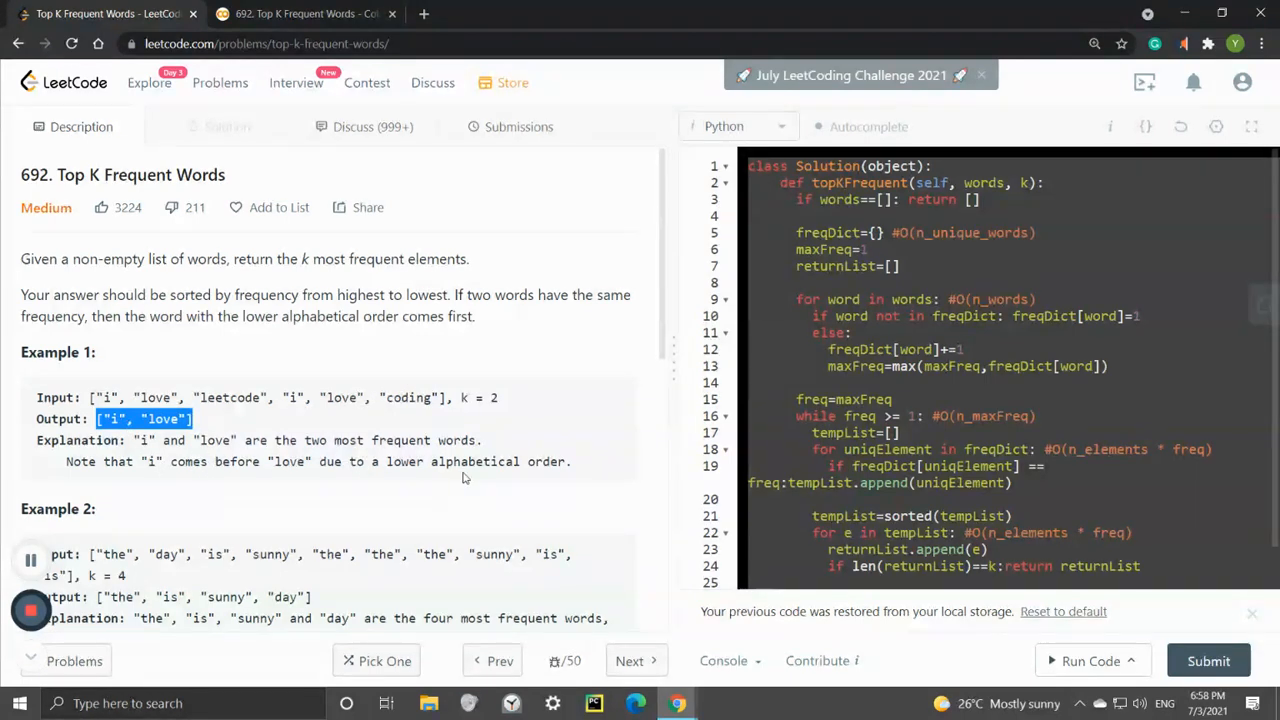
left_click(205, 427)
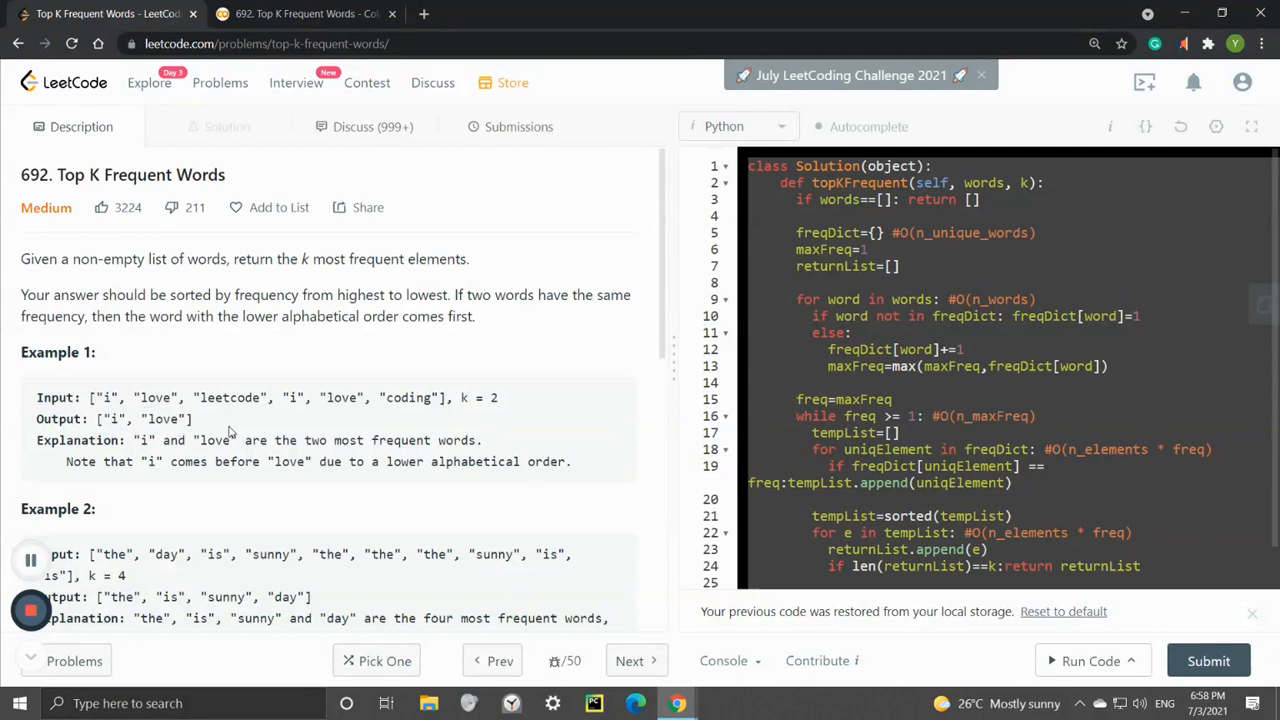
left_click_drag(194, 418, 98, 418)
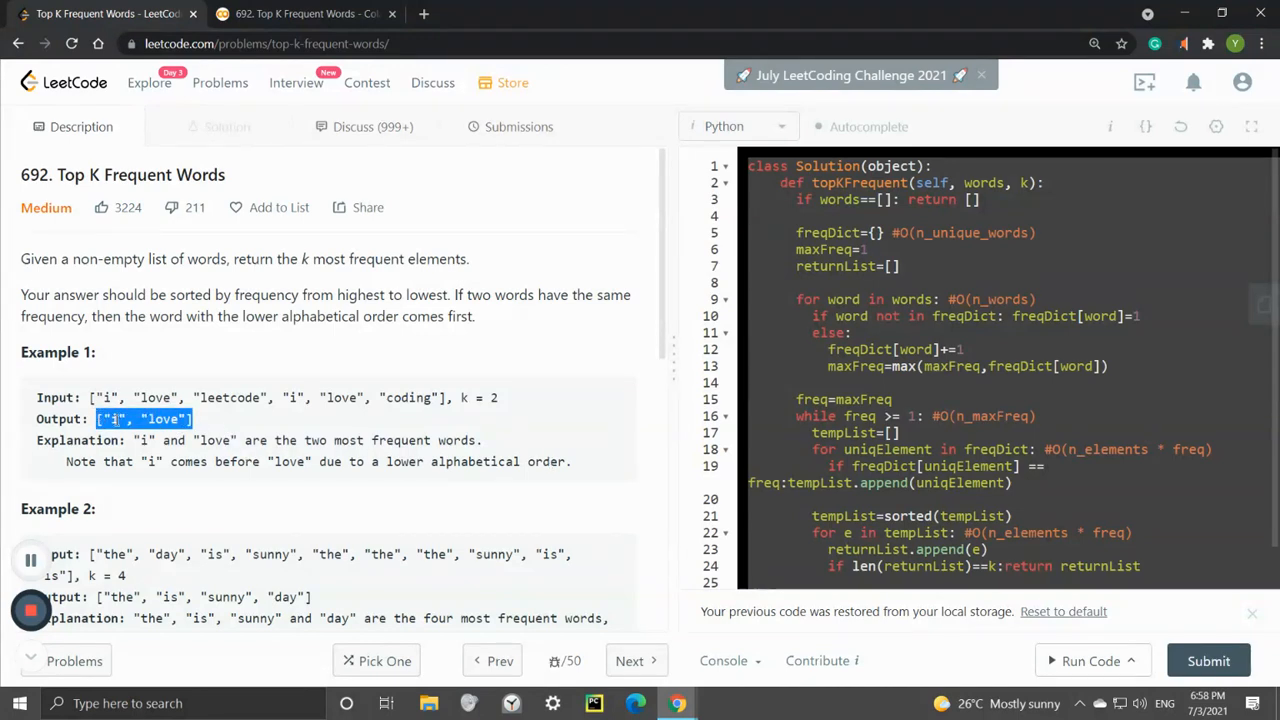
scroll(118, 422, "down", 1)
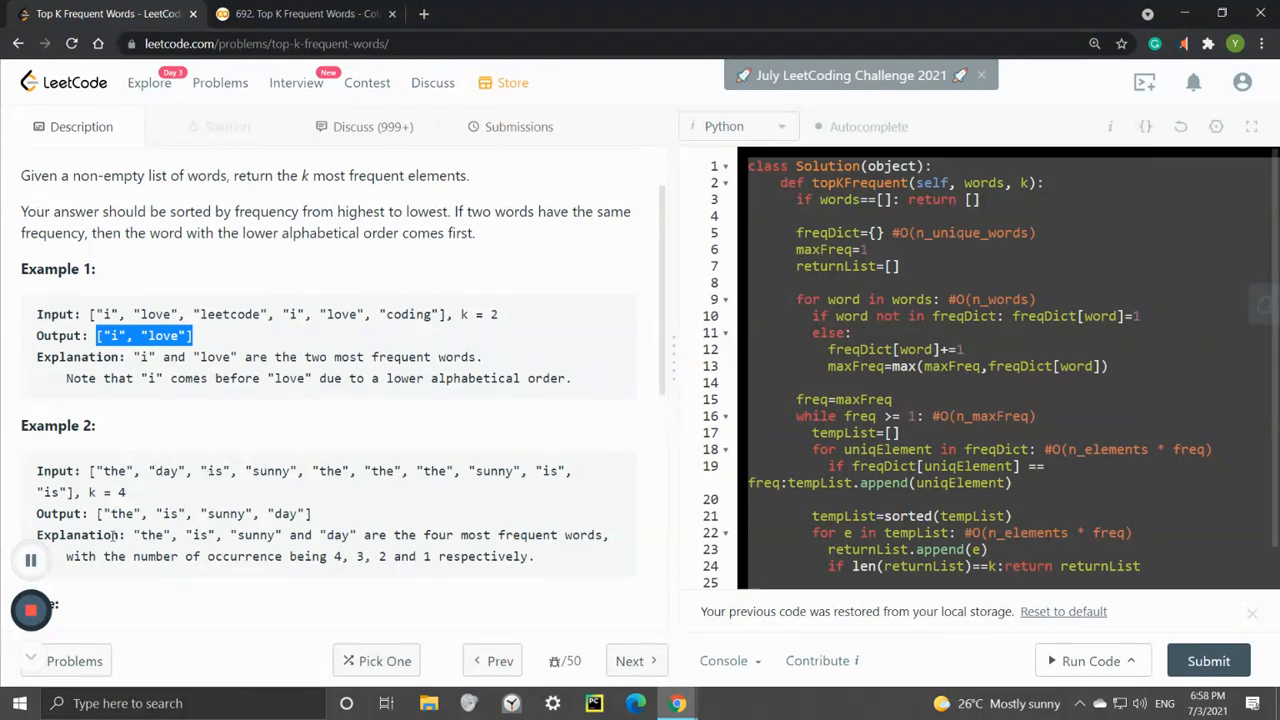
Step: Highlight Example 2's k = 4 and expected output list, then view the accepted submission's results
left_click_drag(127, 492, 90, 491)
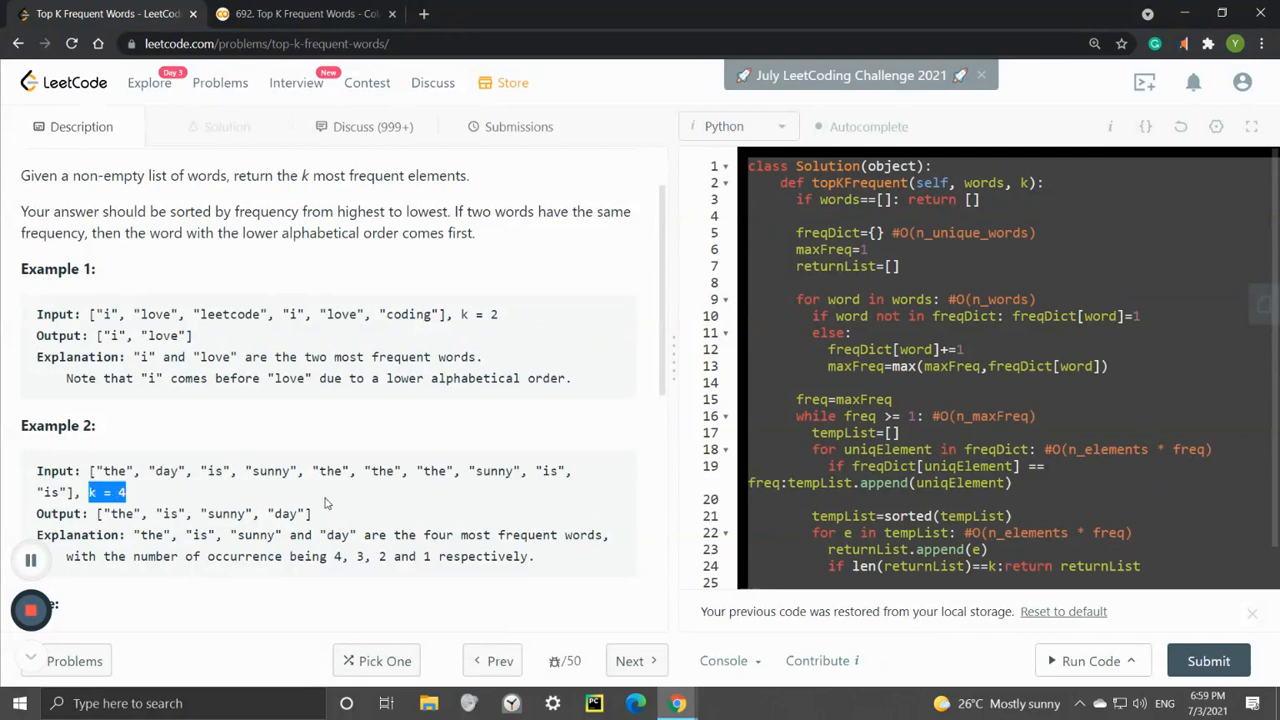
left_click_drag(313, 513, 84, 515)
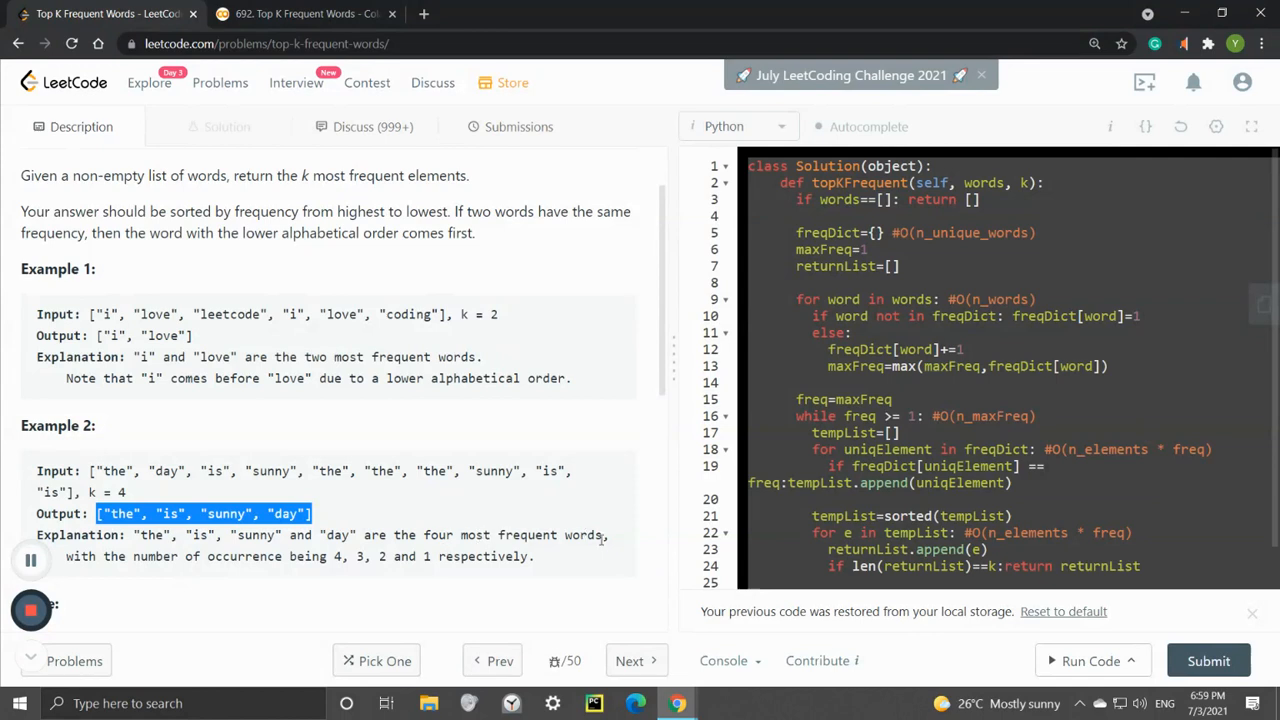
scroll(580, 535, "down", 2)
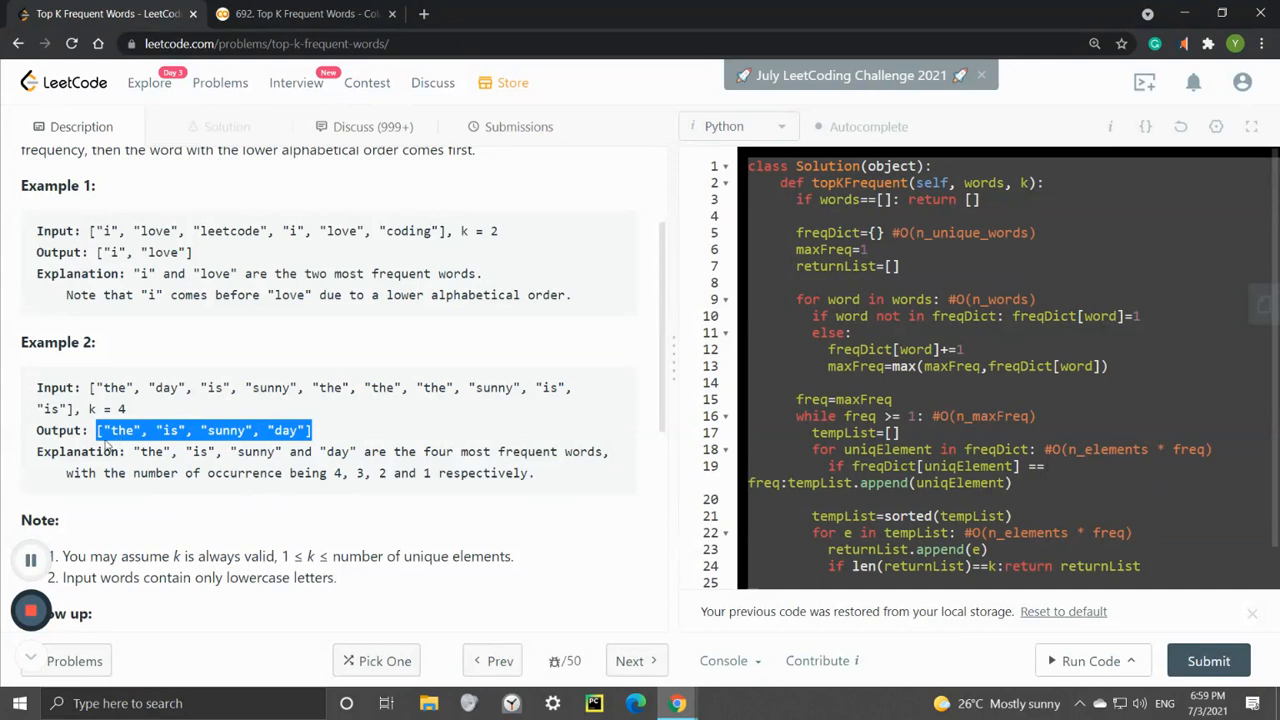
left_click(115, 389)
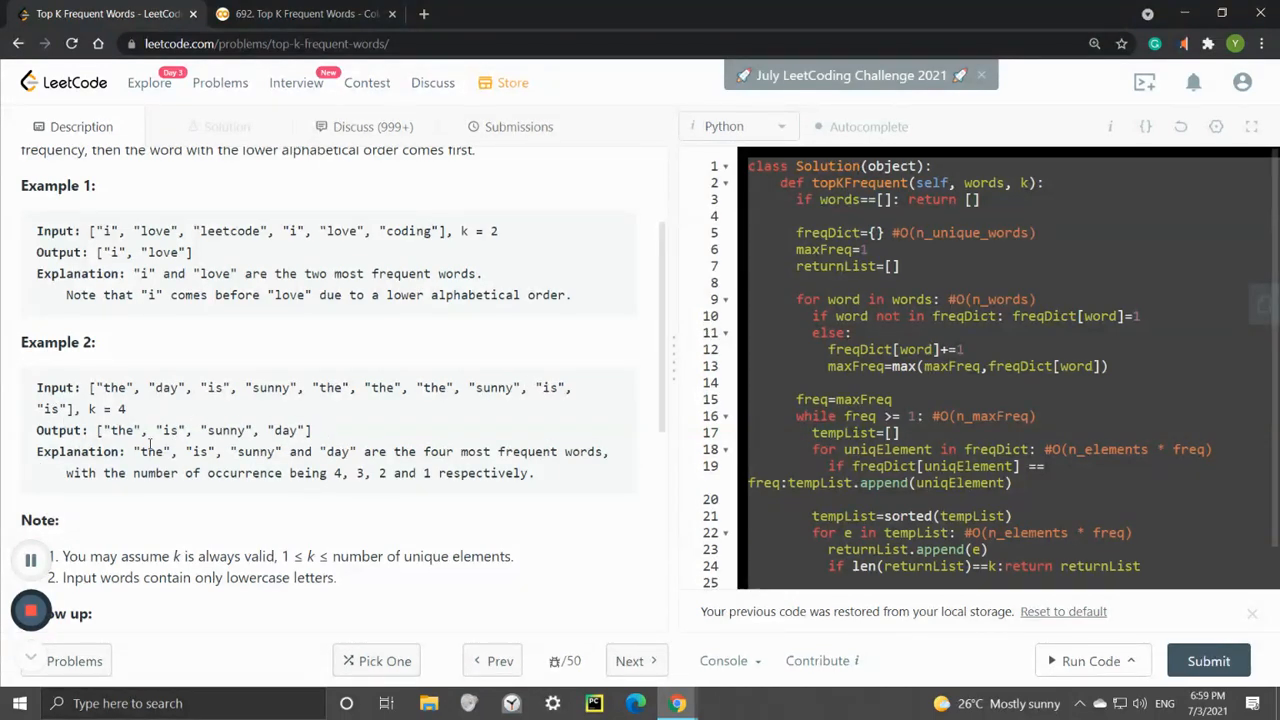
left_click_drag(315, 429, 95, 432)
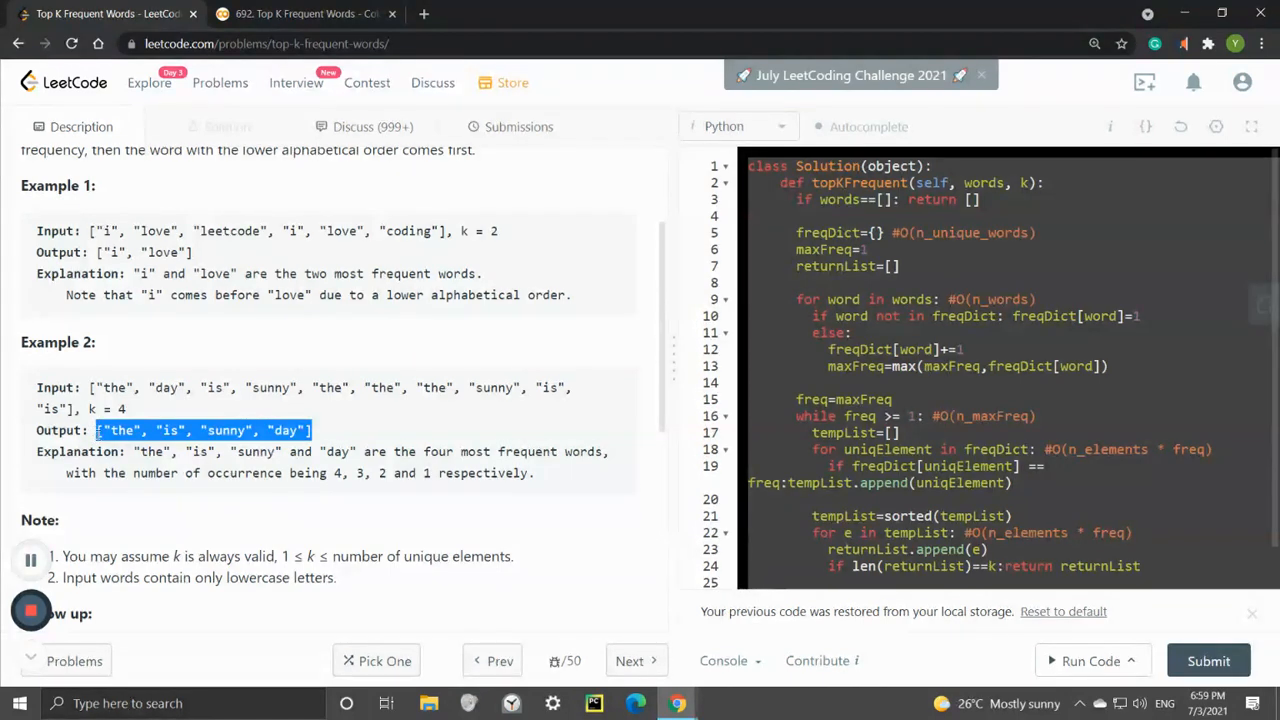
scroll(203, 463, "down", 3)
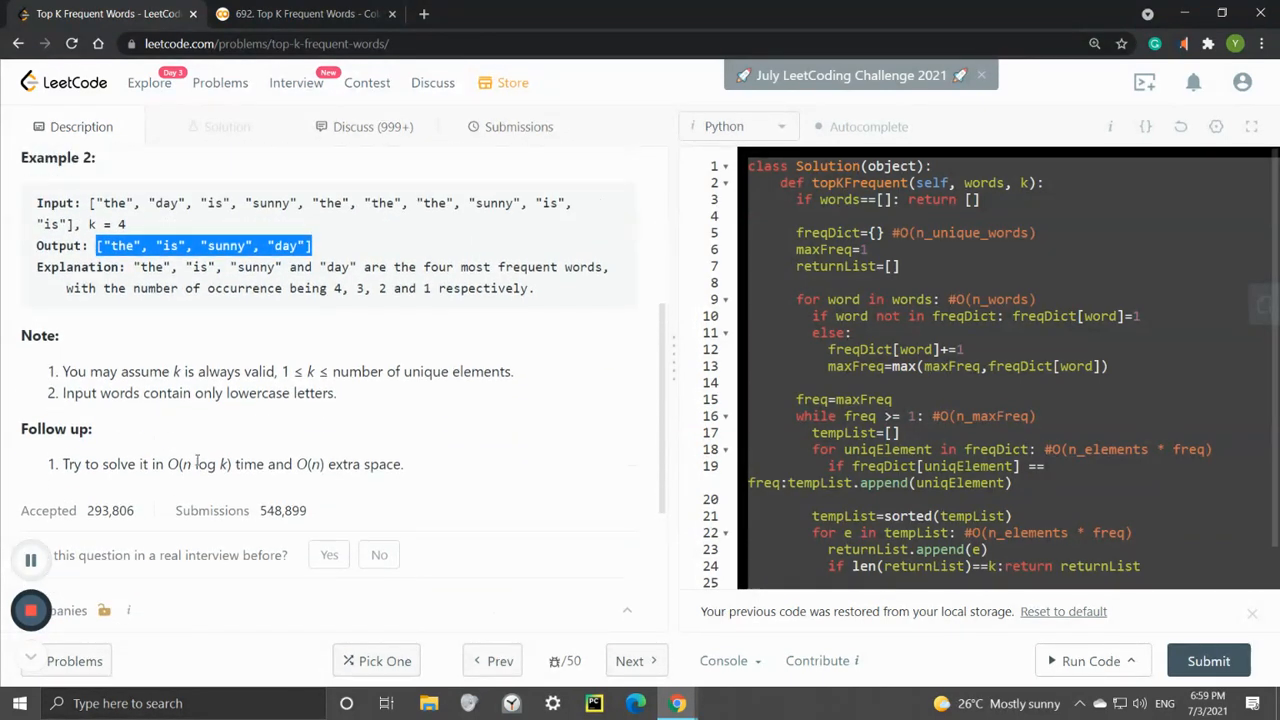
scroll(203, 463, "up", 1)
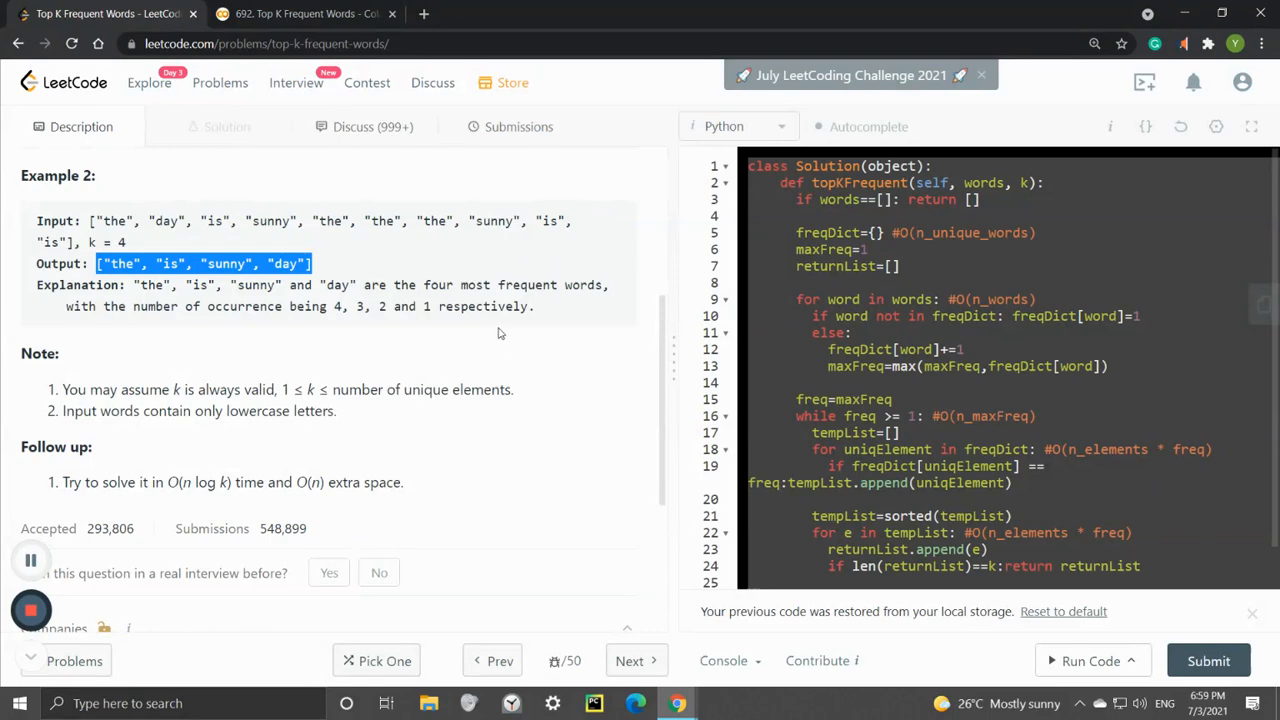
scroll(600, 300, "up", 5)
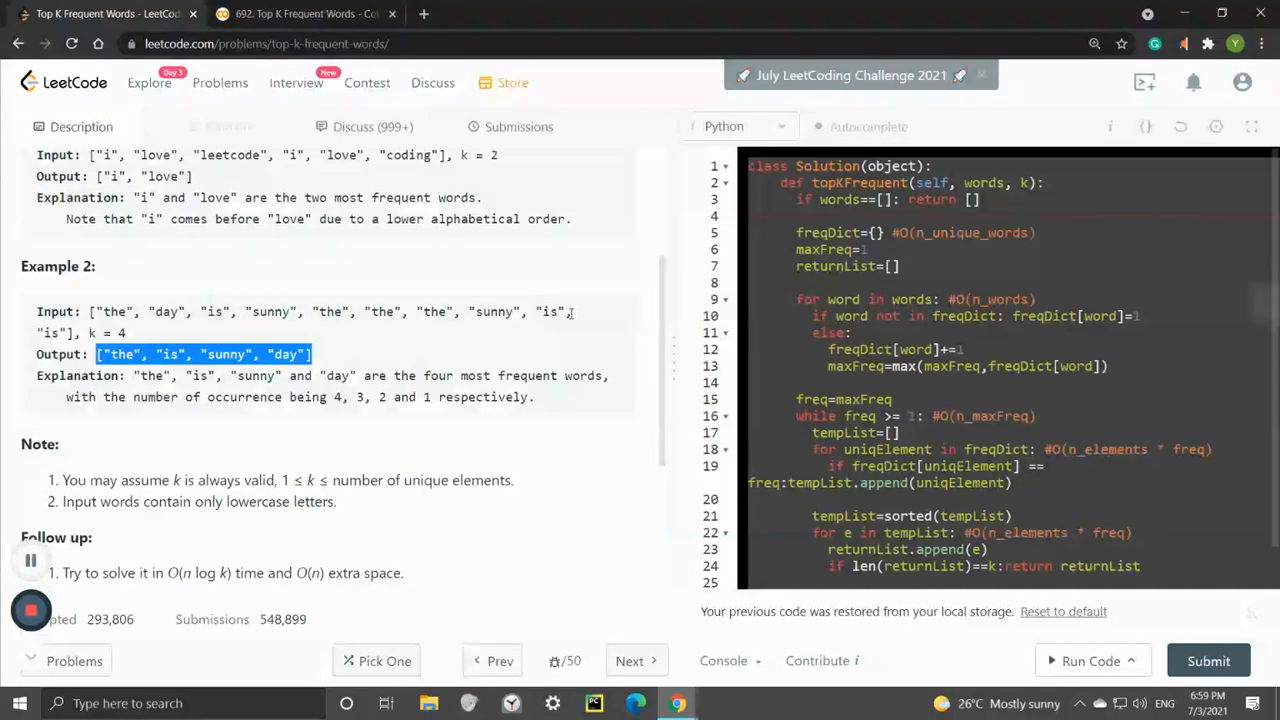
left_click(526, 140)
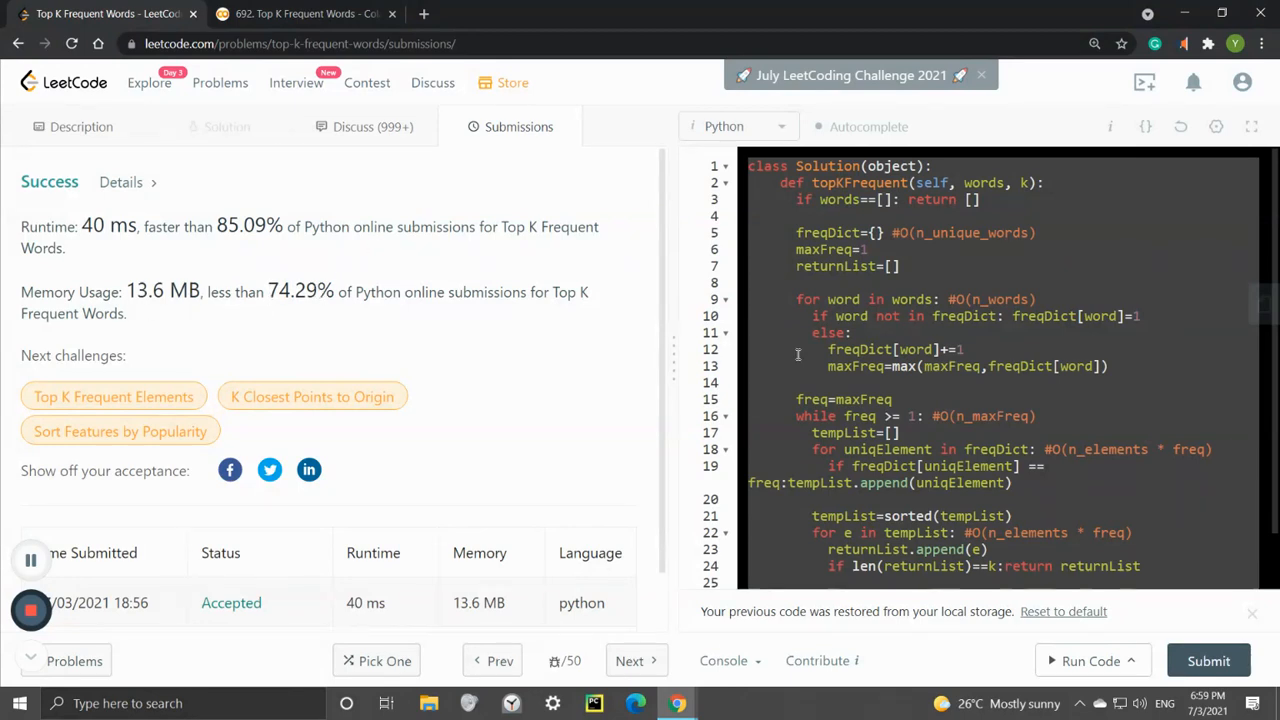
Step: Widen the LeetCode editor to show the full solution and bring the Colab notebook forward
left_click_drag(676, 370, 540, 370)
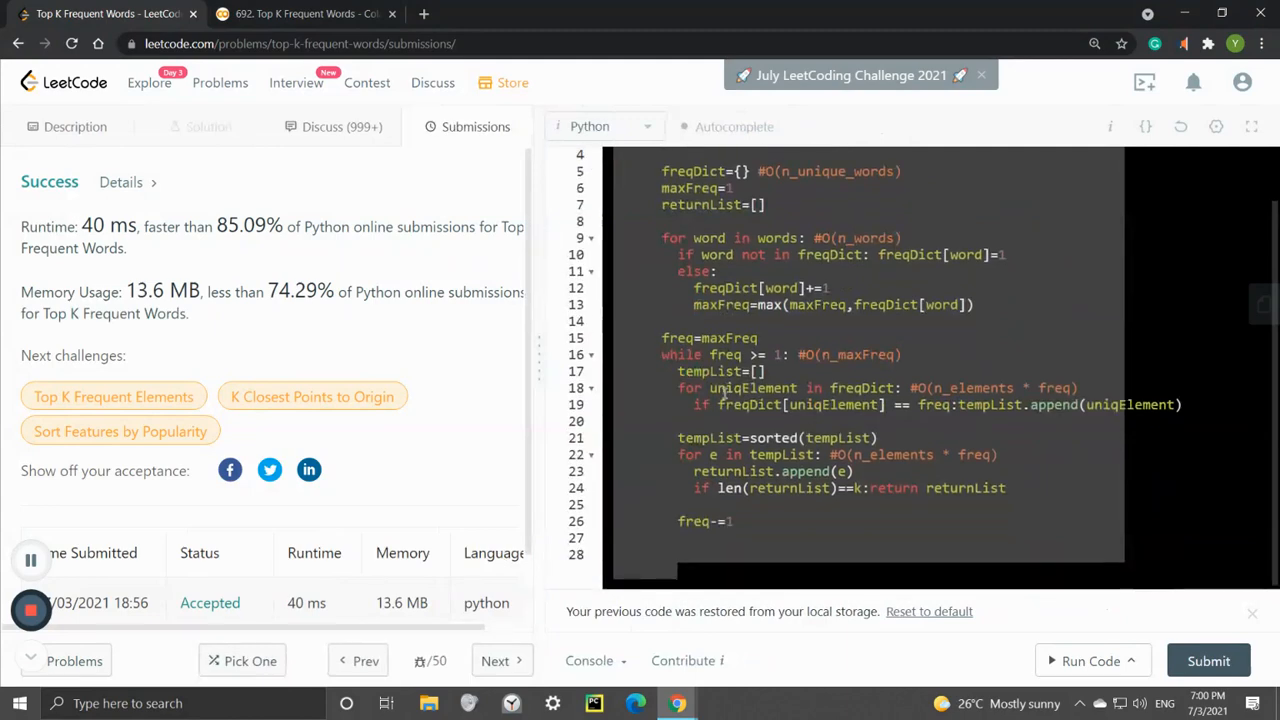
left_click(305, 13)
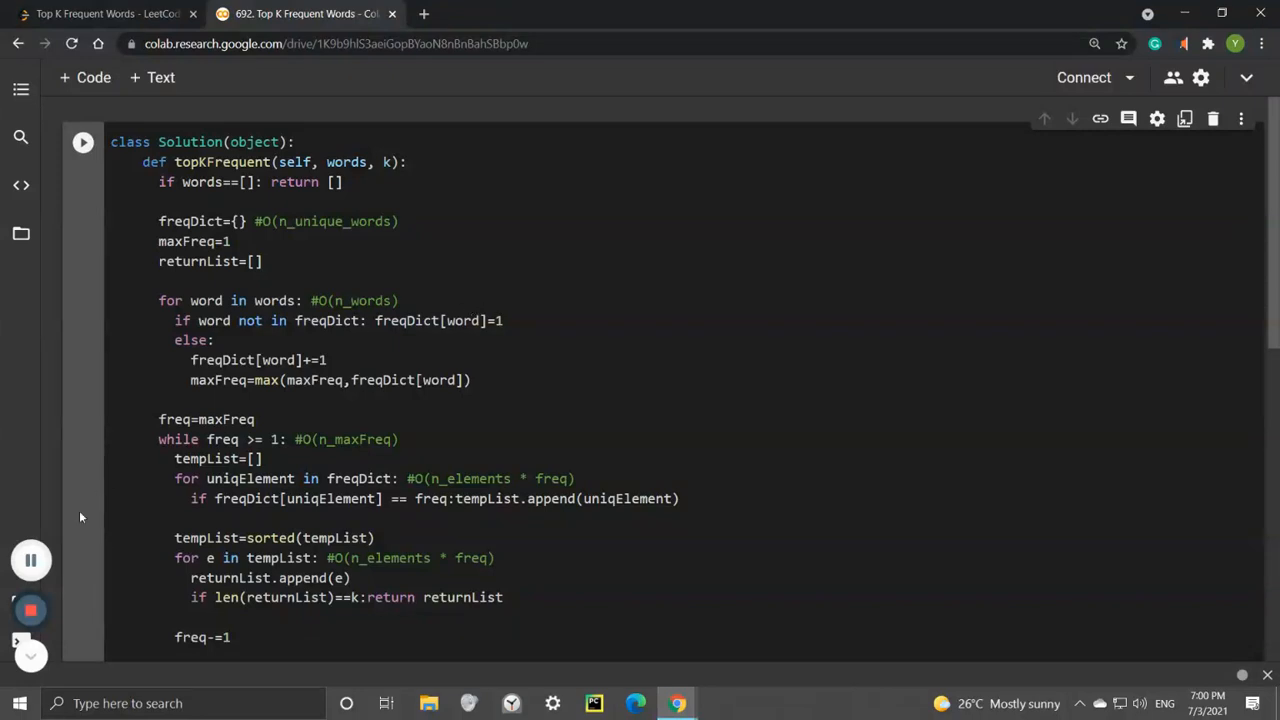
left_click_drag(343, 182, 160, 182)
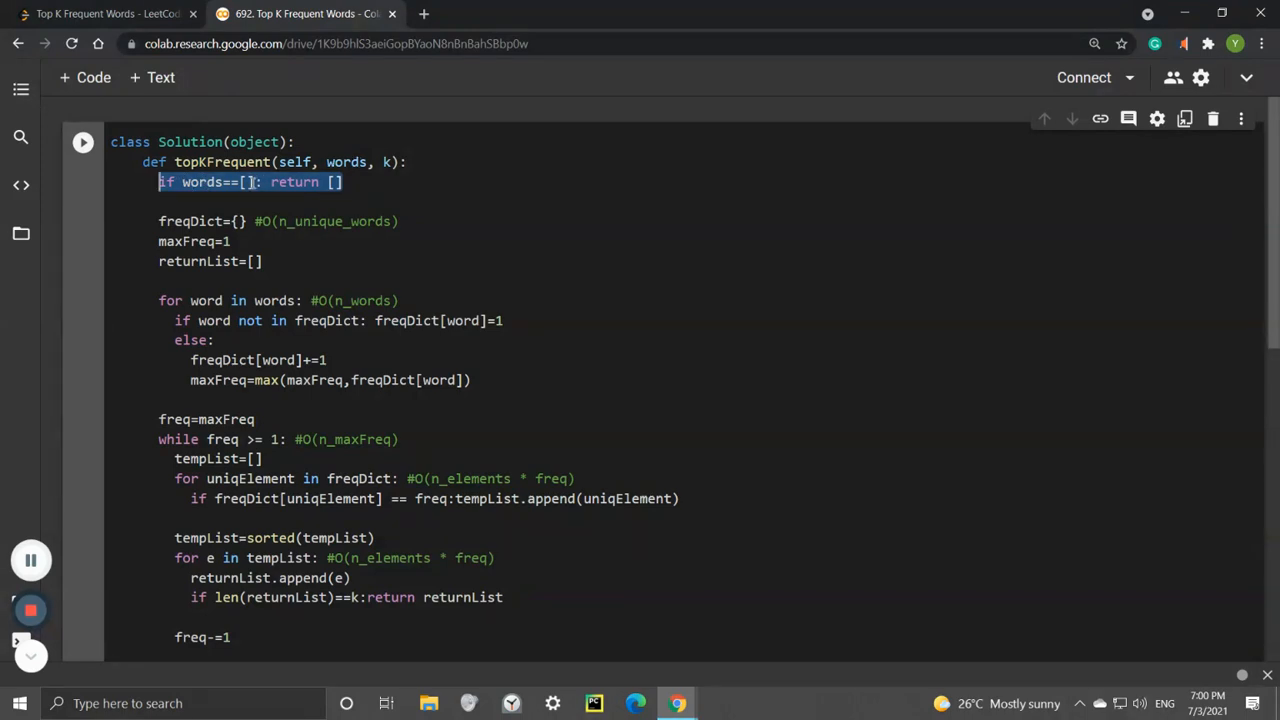
left_click(375, 188)
left_click_drag(345, 182, 271, 182)
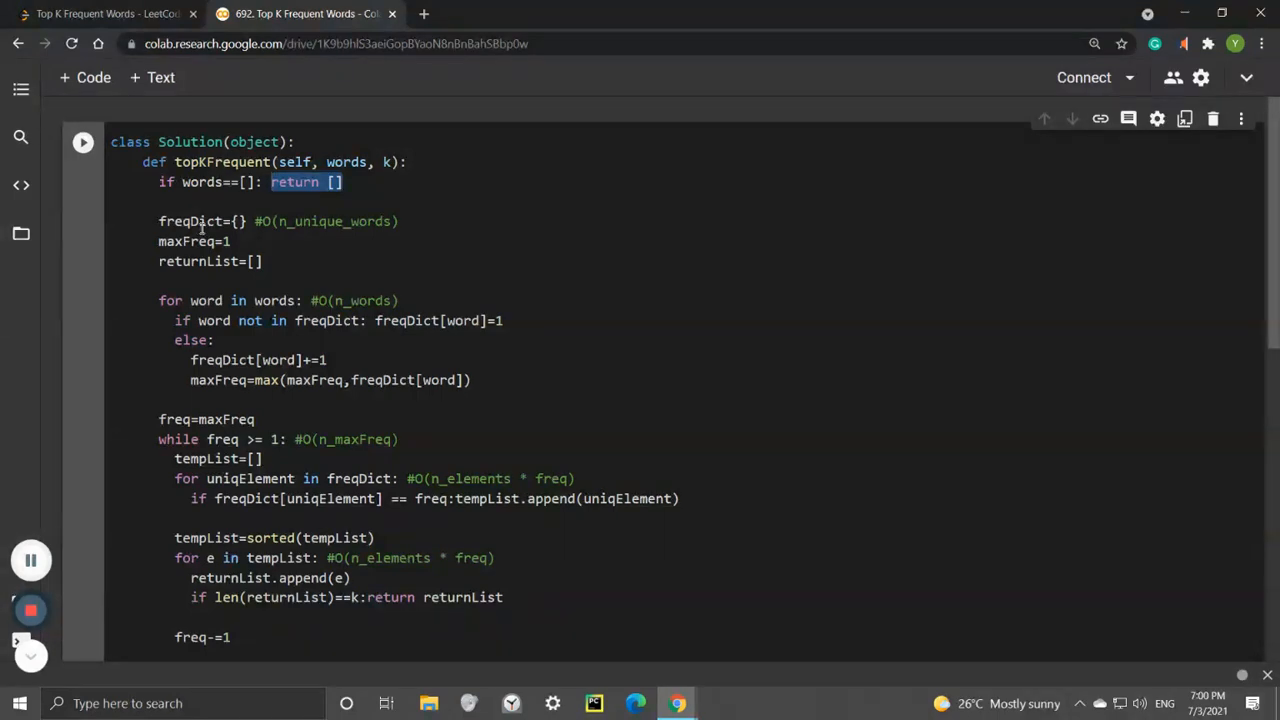
left_click_drag(247, 221, 159, 221)
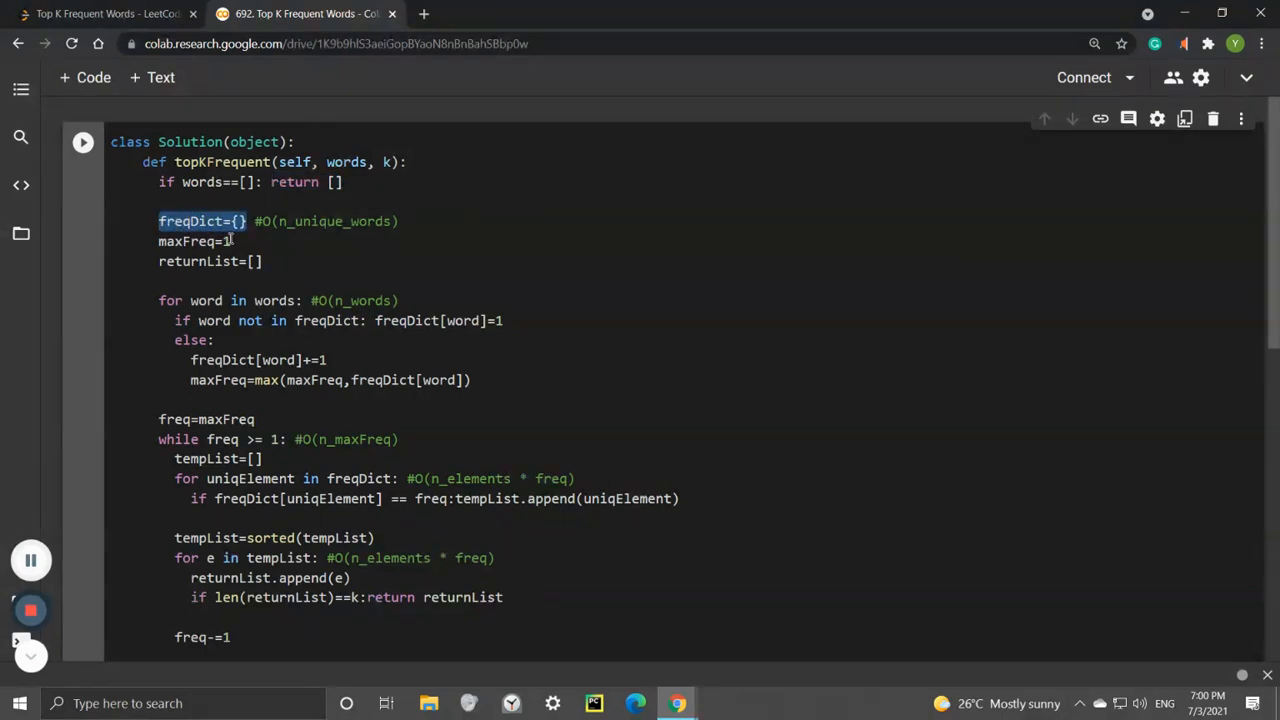
left_click_drag(231, 241, 160, 241)
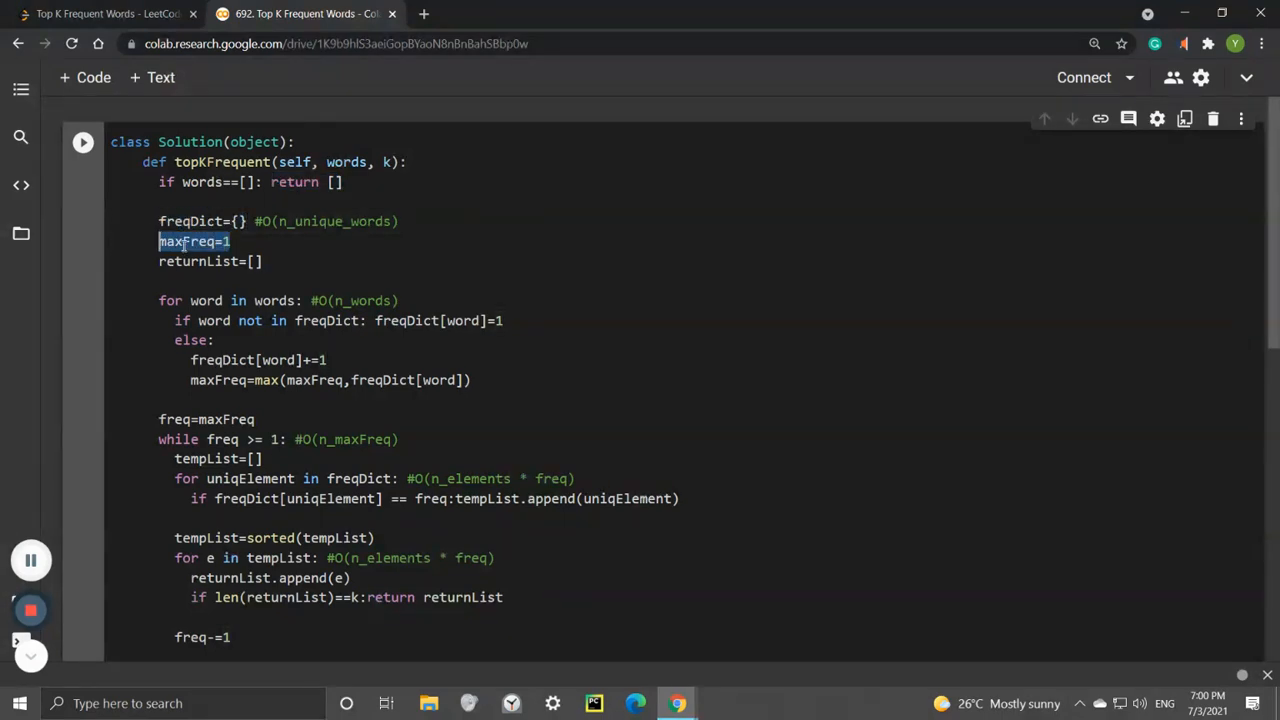
double_click(184, 244)
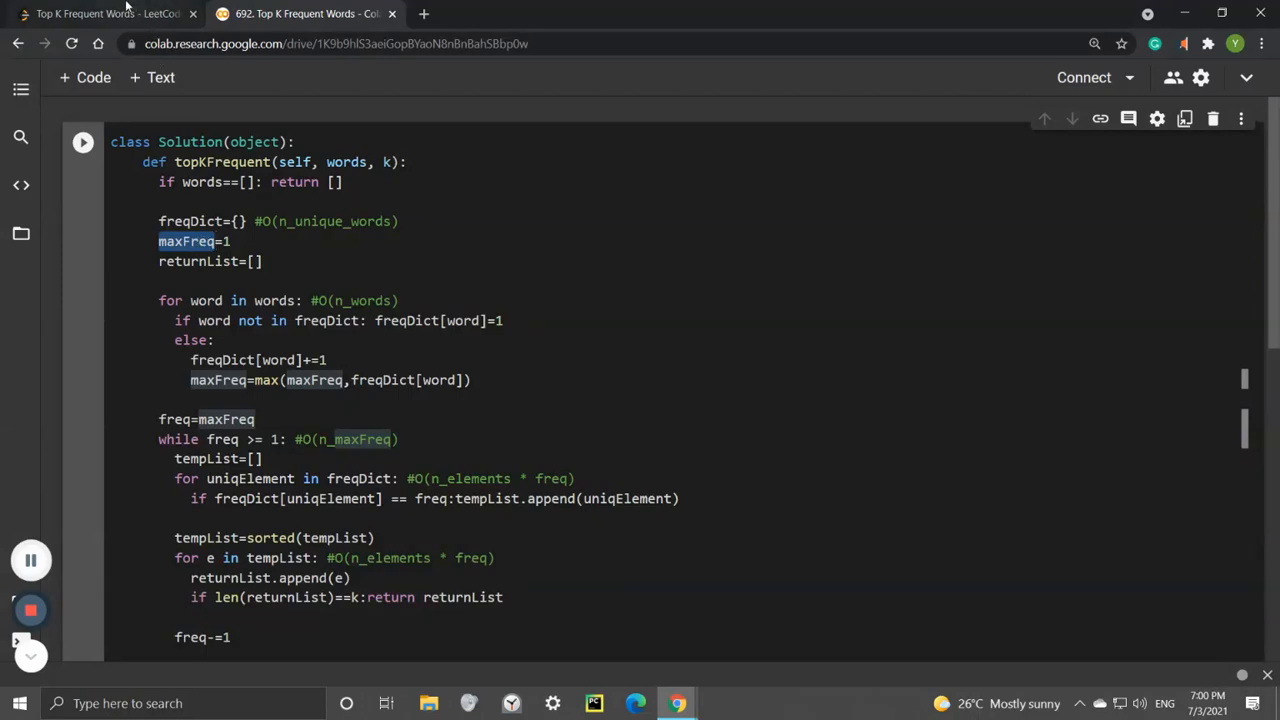
left_click(105, 13)
Step: Return to the problem description and highlight the "i" occurrences and "love" in Example 1
left_click(75, 126)
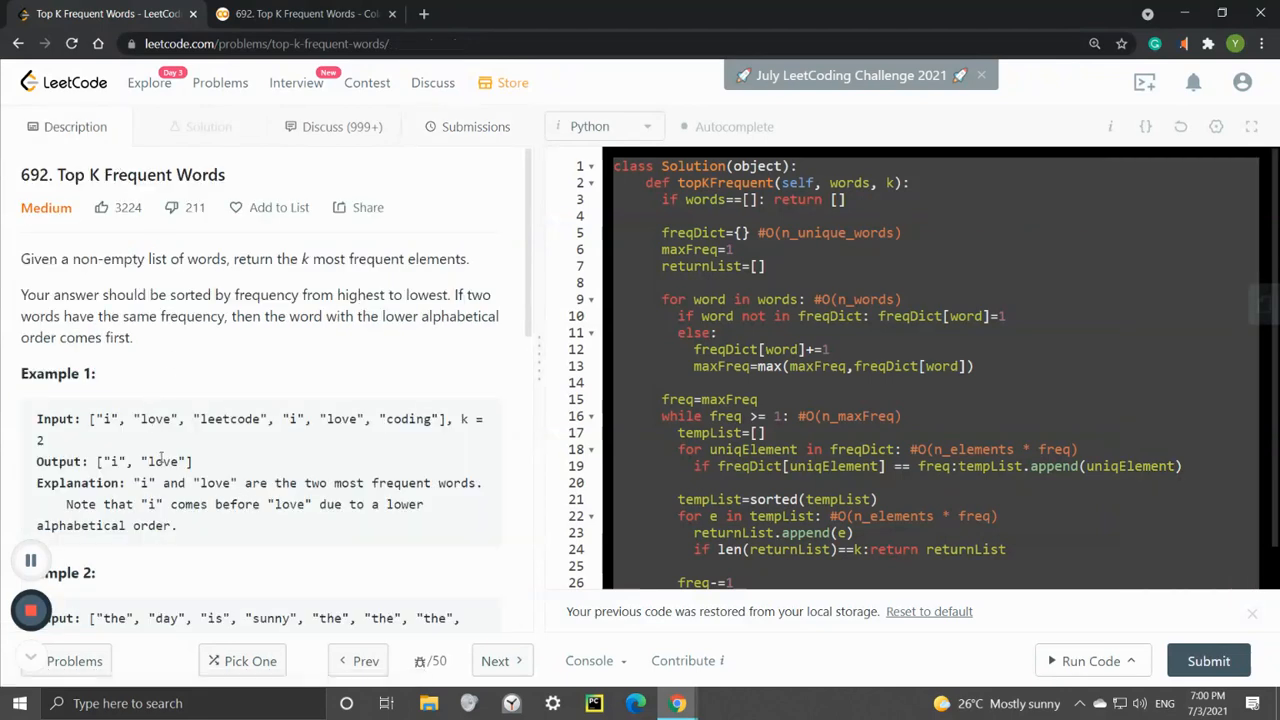
left_click_drag(96, 419, 118, 419)
double_click(294, 419)
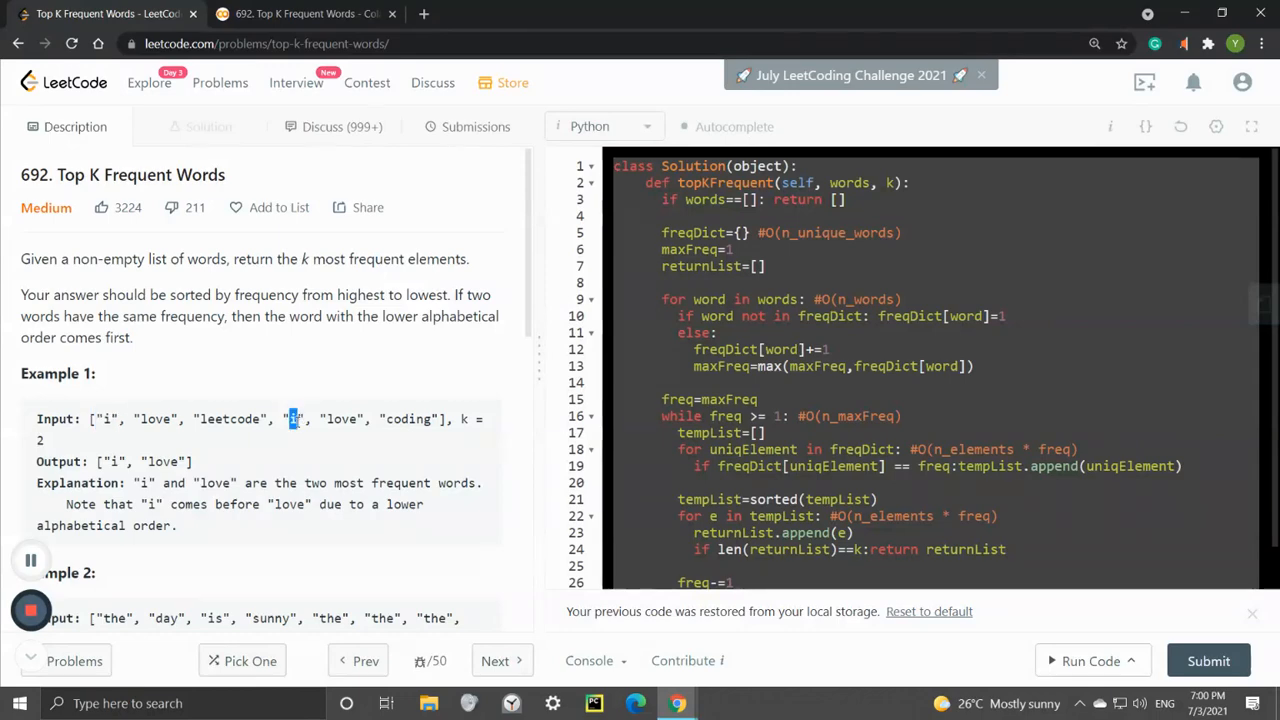
double_click(163, 461)
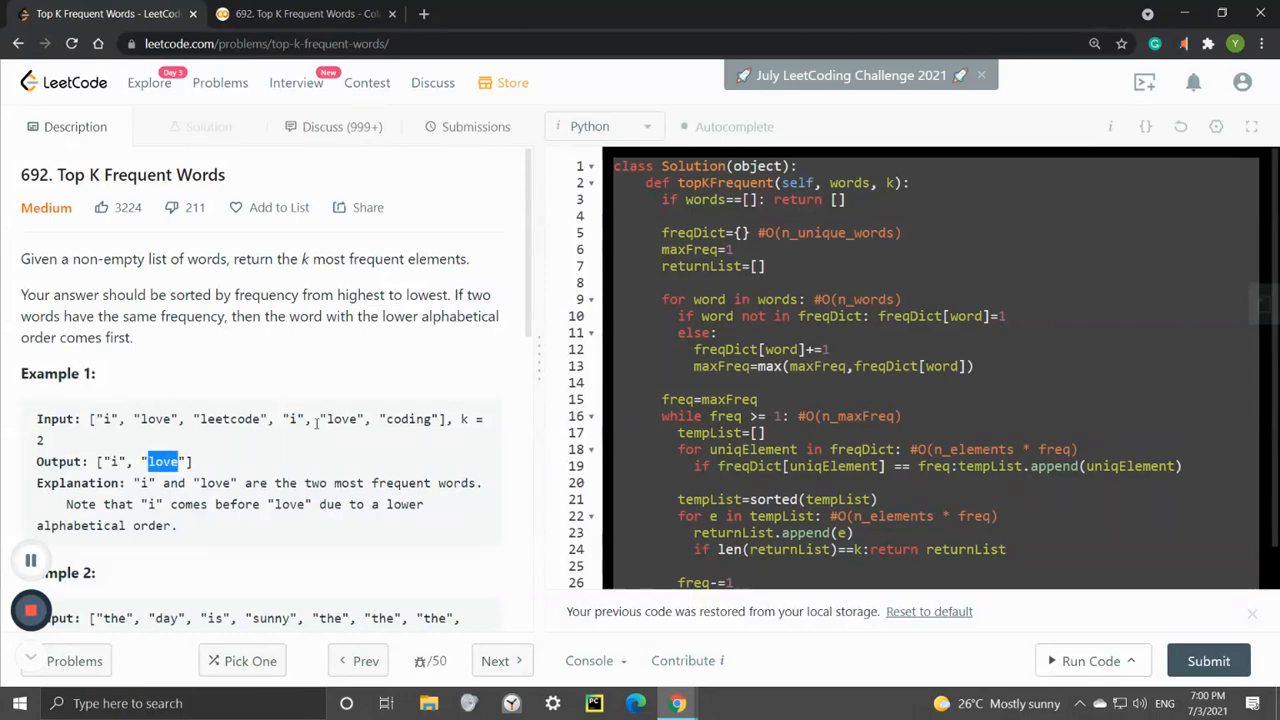
Step: Bring the Colab notebook back in front and highlight maxFreq
left_click(300, 13)
double_click(186, 241)
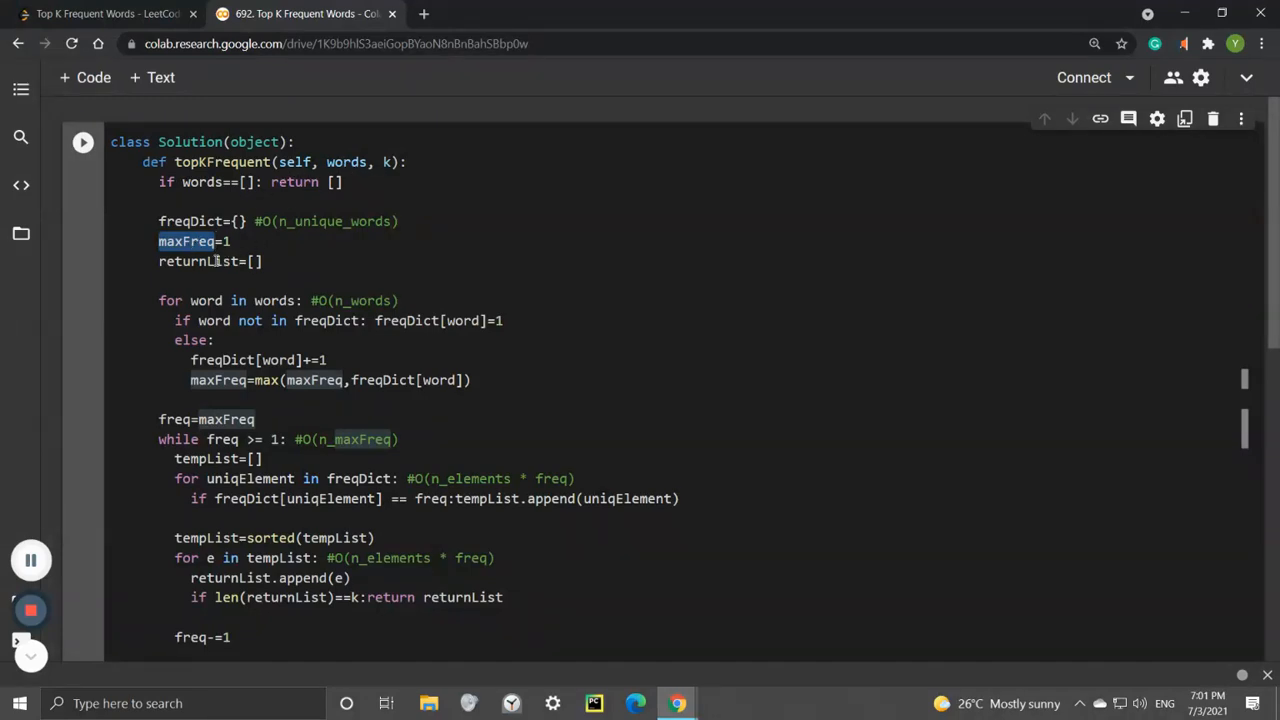
double_click(207, 261)
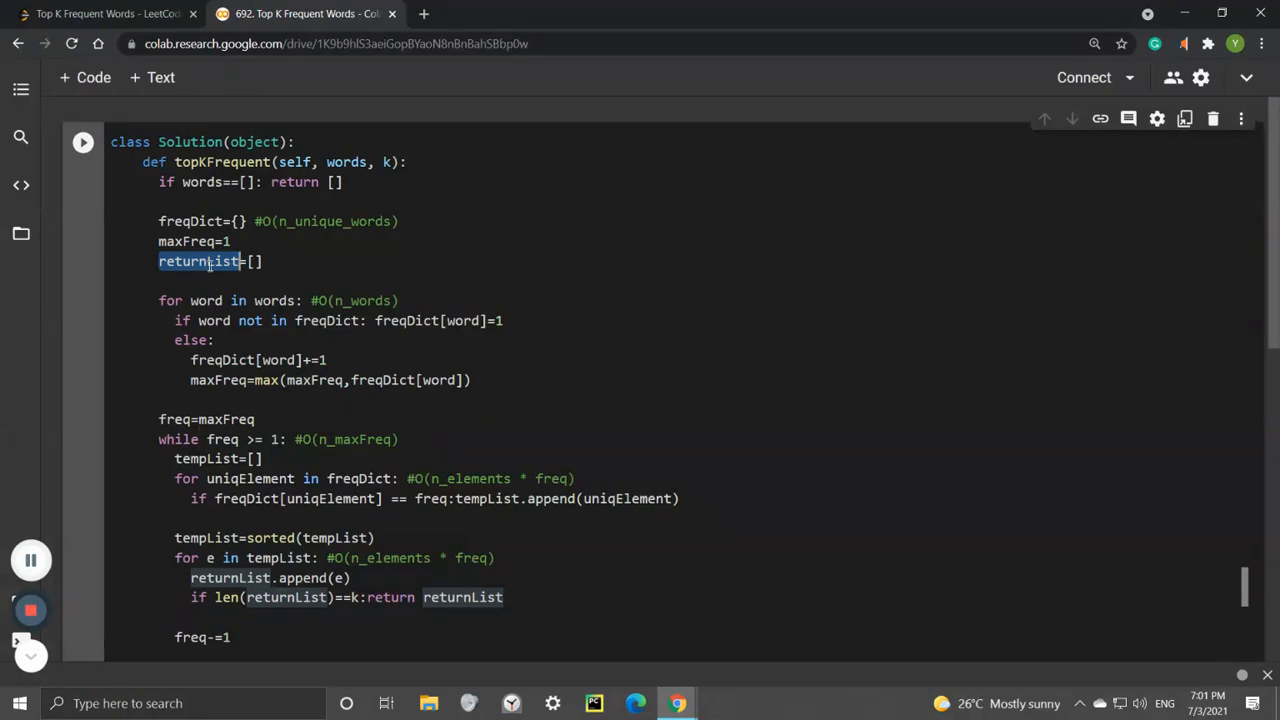
left_click(290, 261)
left_click_drag(262, 261, 93, 218)
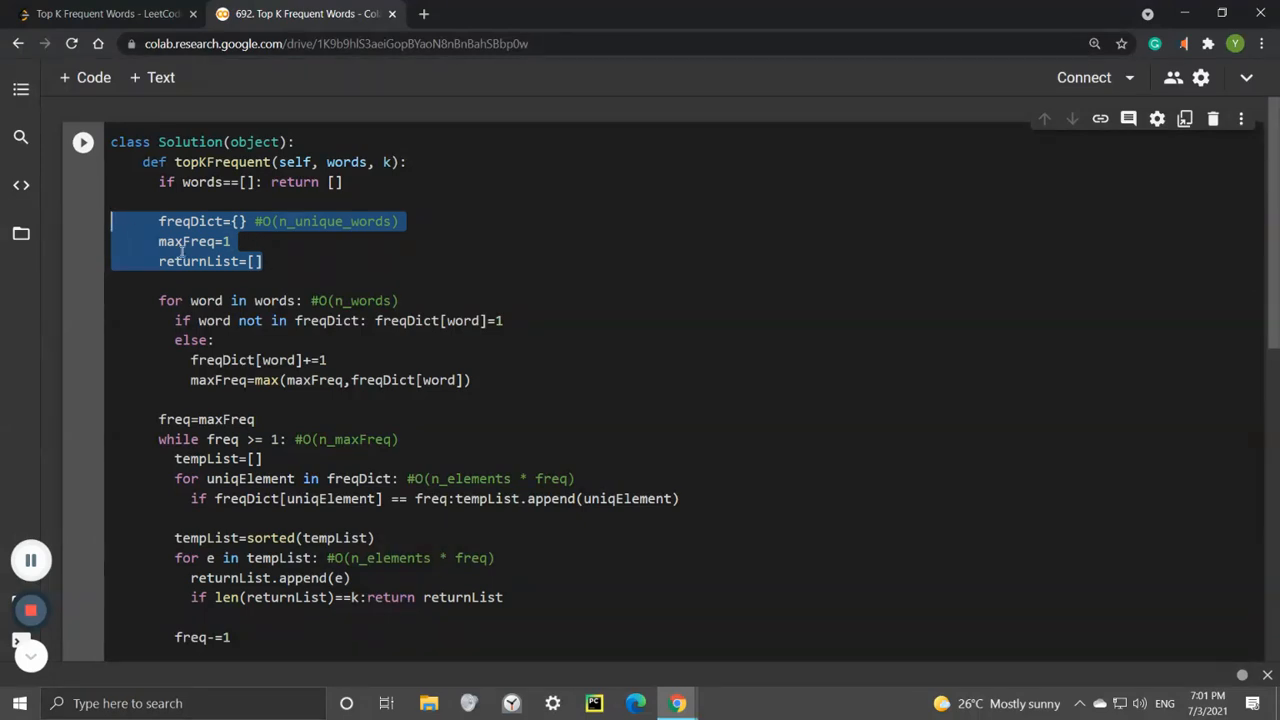
left_click(33, 565)
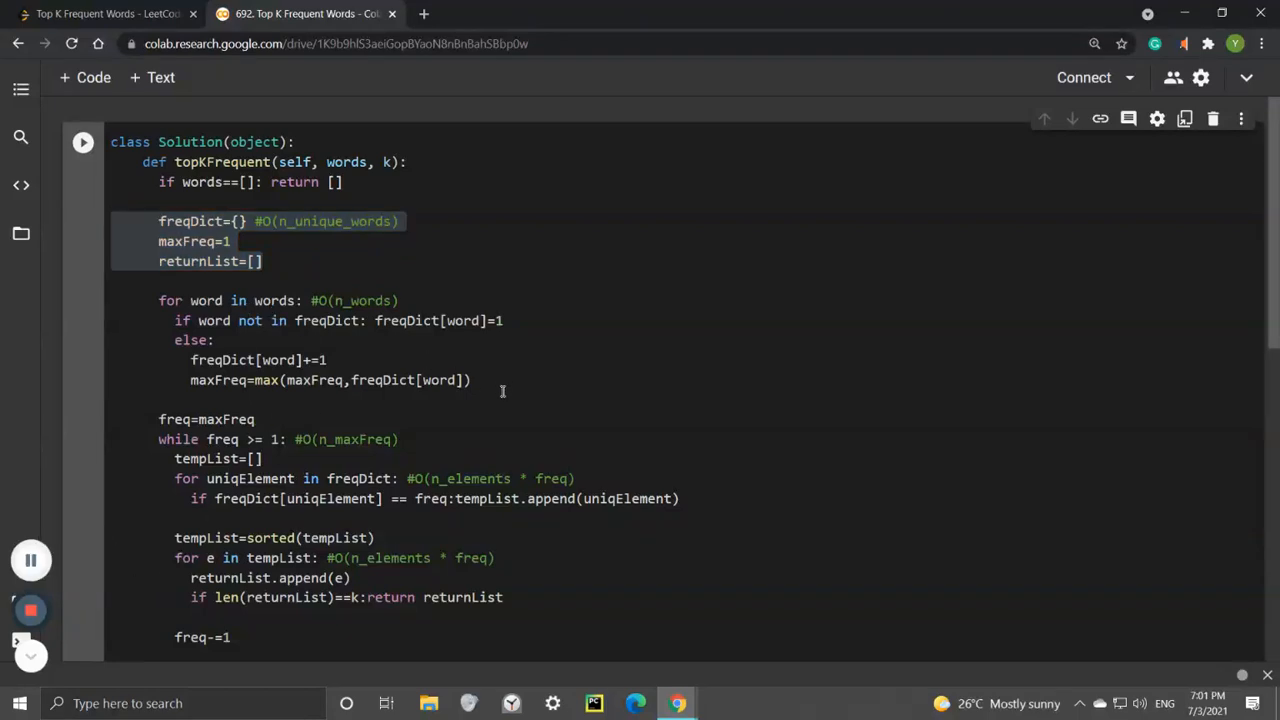
left_click_drag(503, 385, 118, 302)
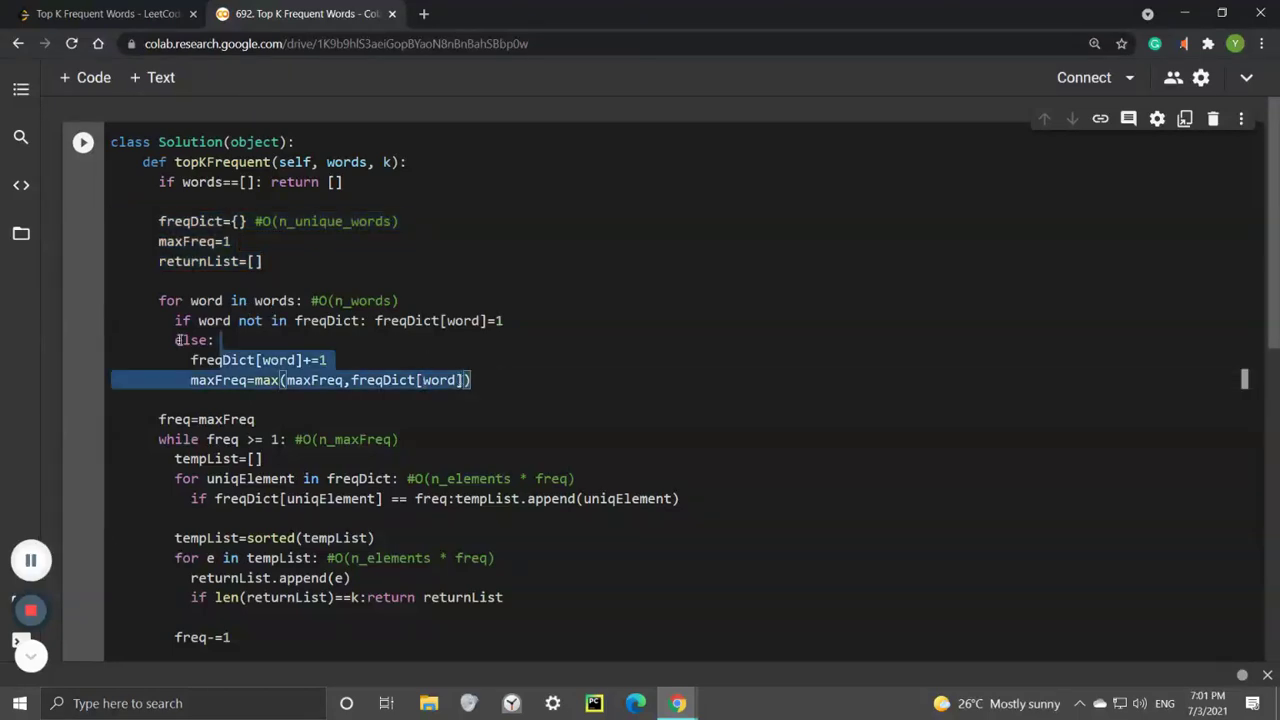
double_click(190, 221)
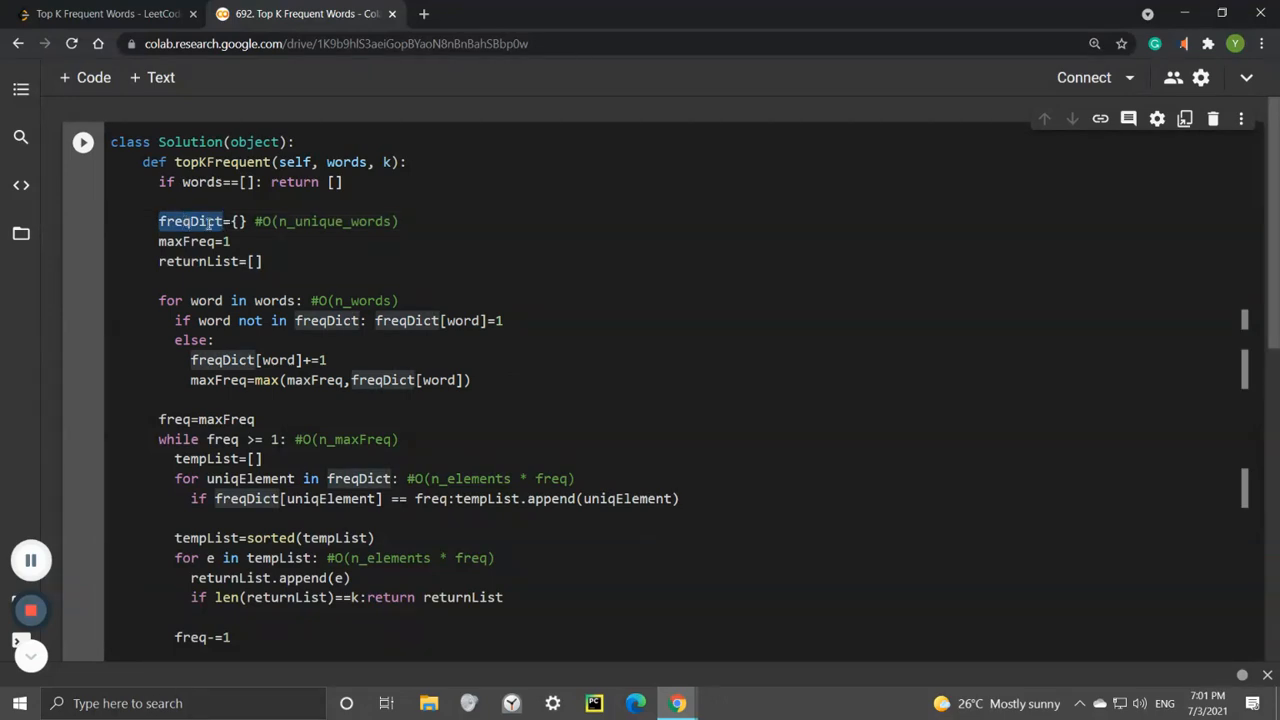
mouse_move(472, 380)
left_mouse_down()
mouse_move(121, 316)
mouse_move(110, 300)
left_mouse_up()
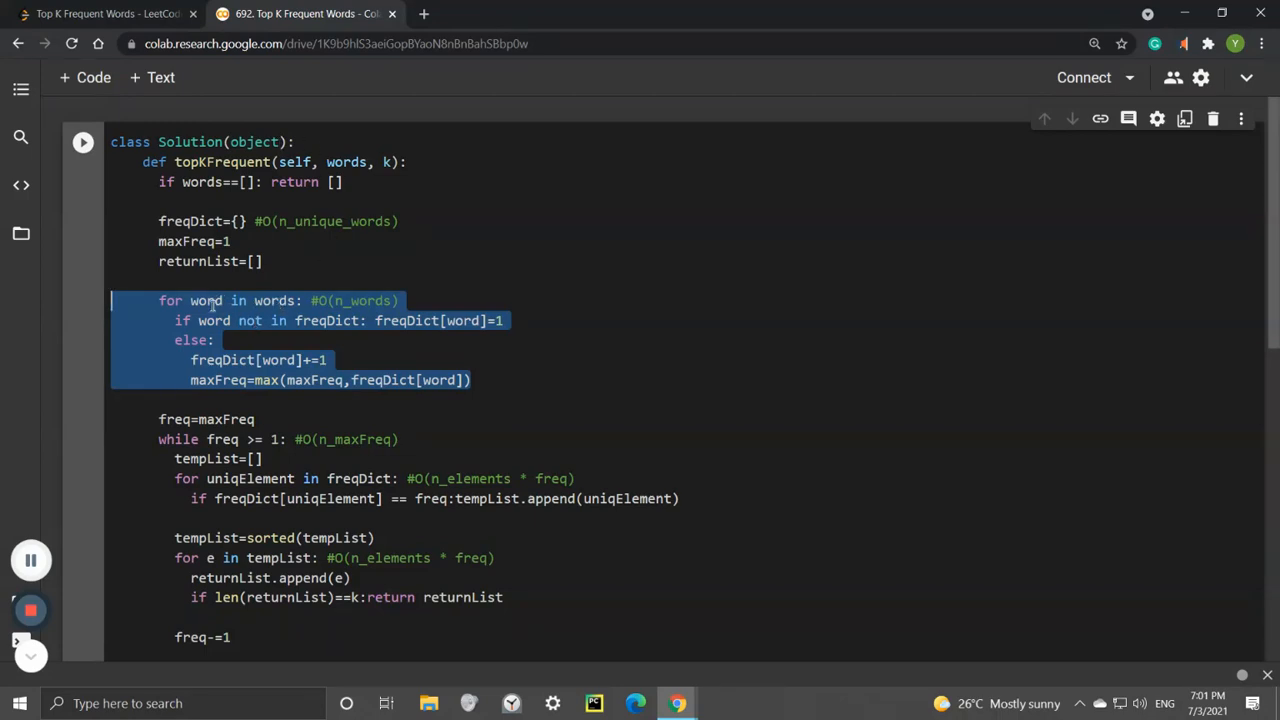
left_click(207, 300)
double_click(207, 300)
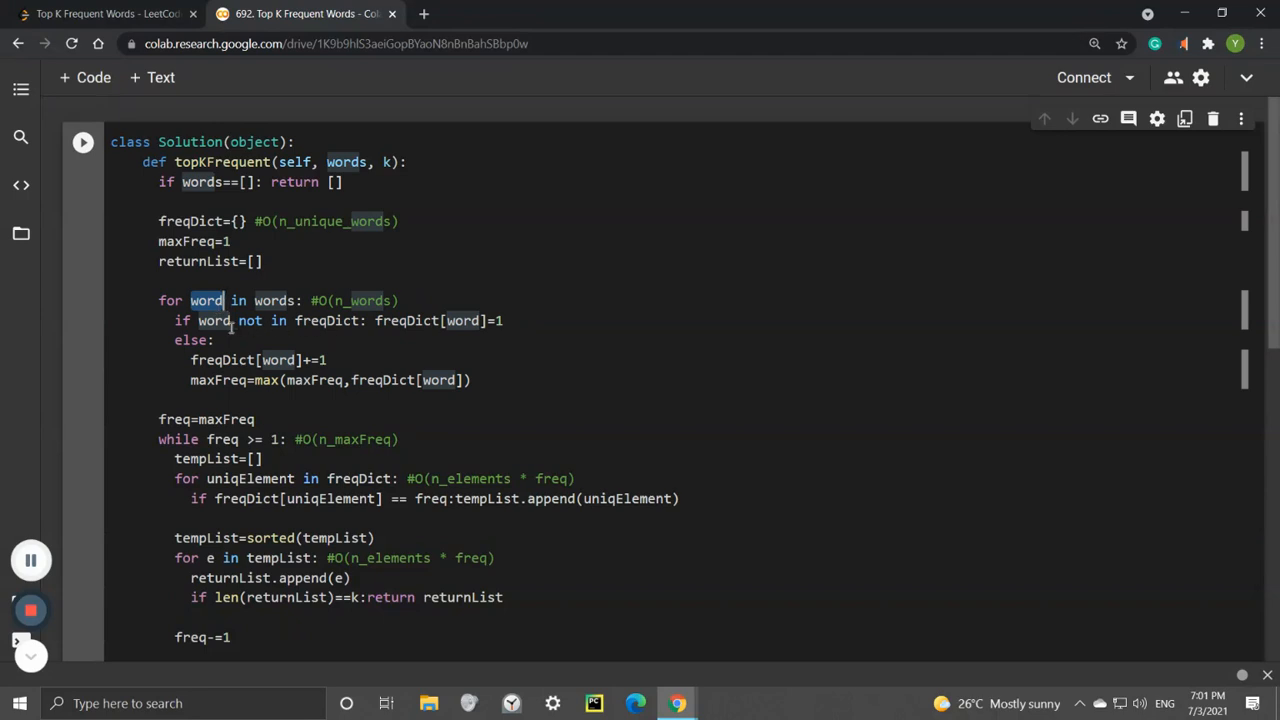
double_click(213, 322)
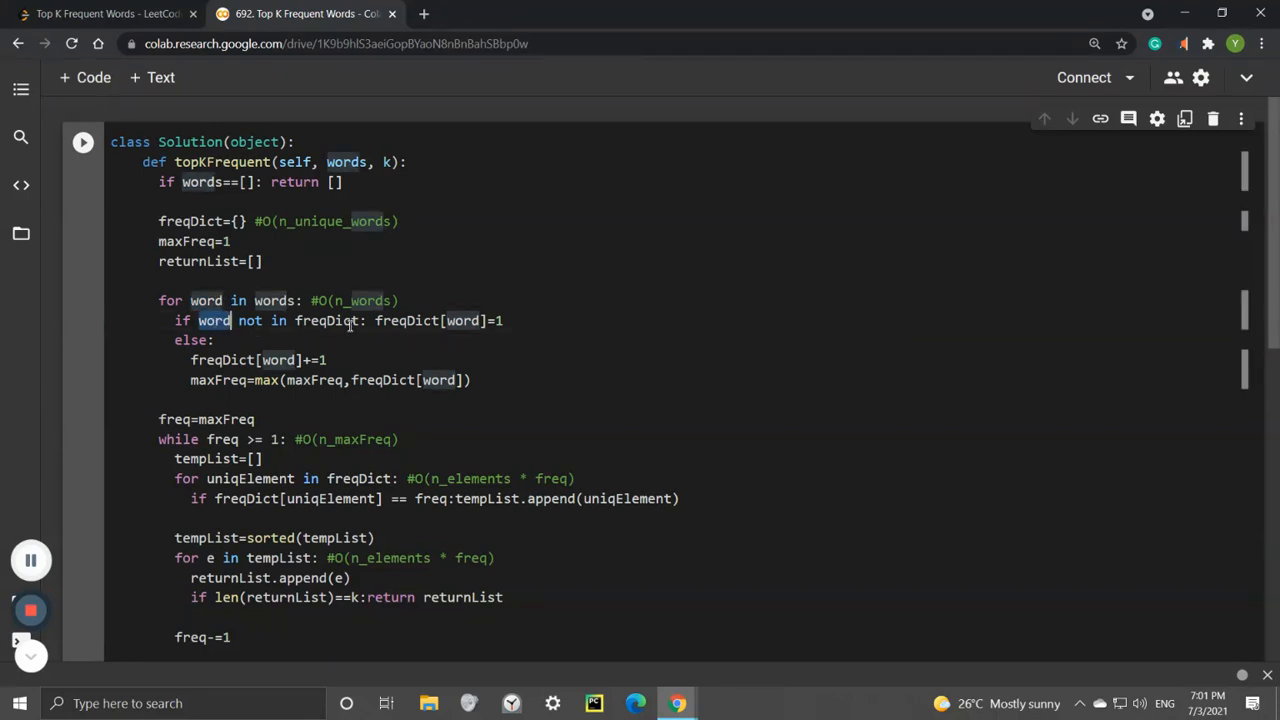
left_click_drag(503, 320, 375, 320)
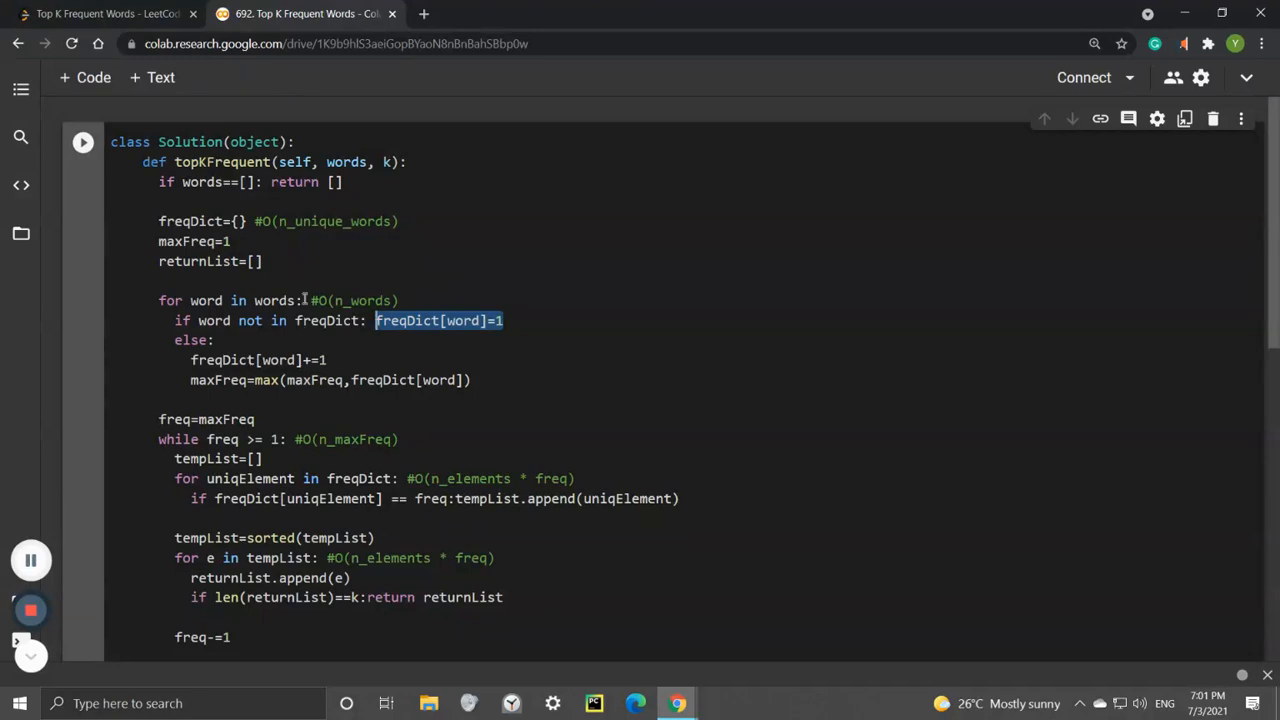
left_click(515, 320)
left_click_drag(505, 320, 370, 320)
left_click_drag(330, 360, 190, 360)
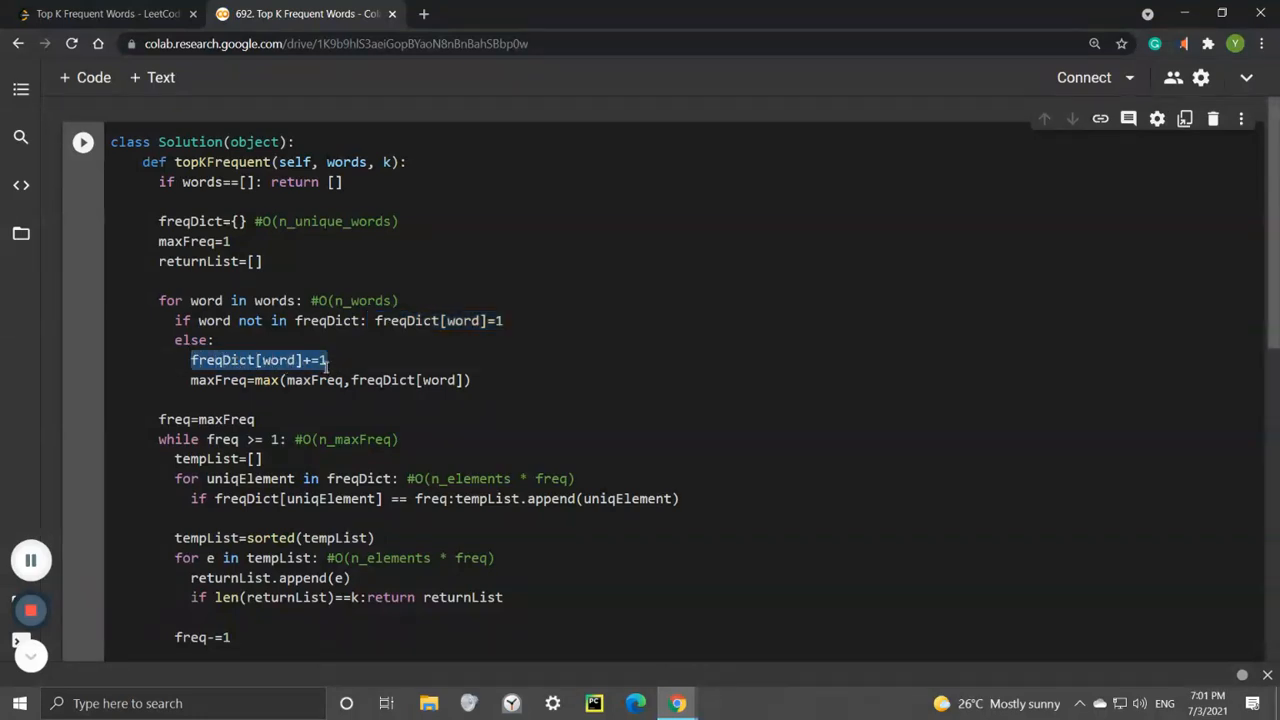
double_click(220, 380)
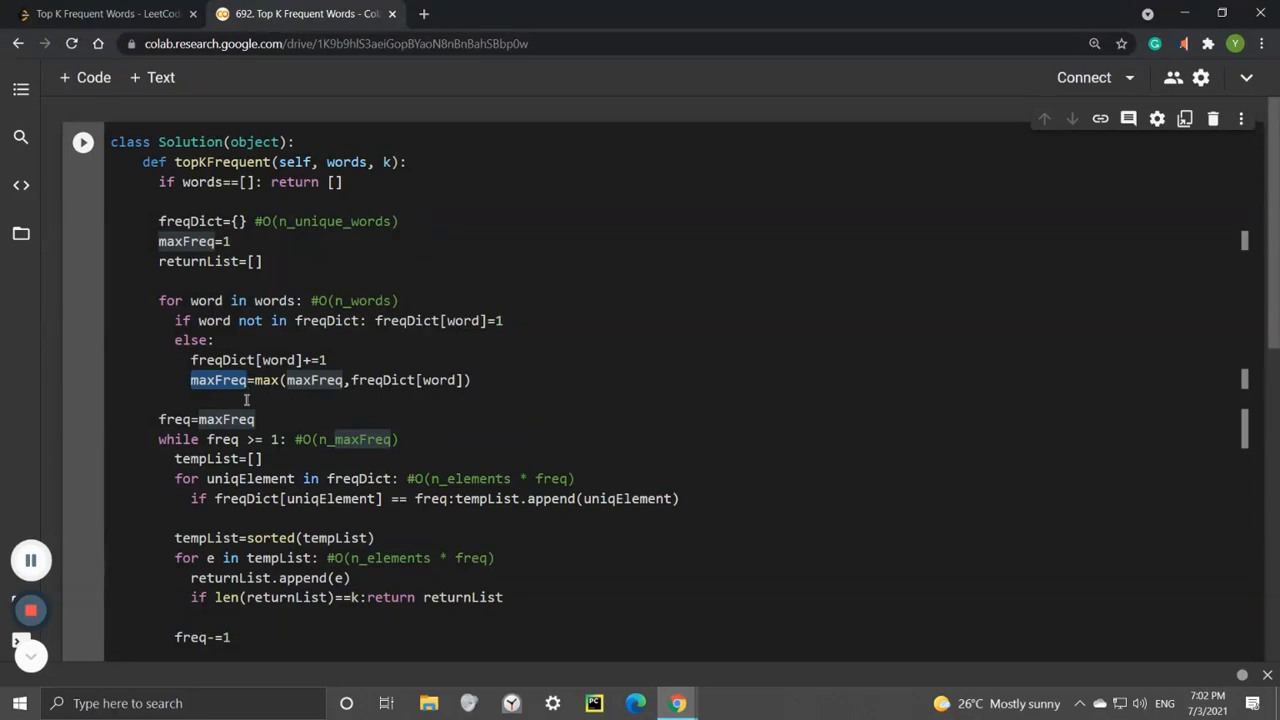
left_click(150, 13)
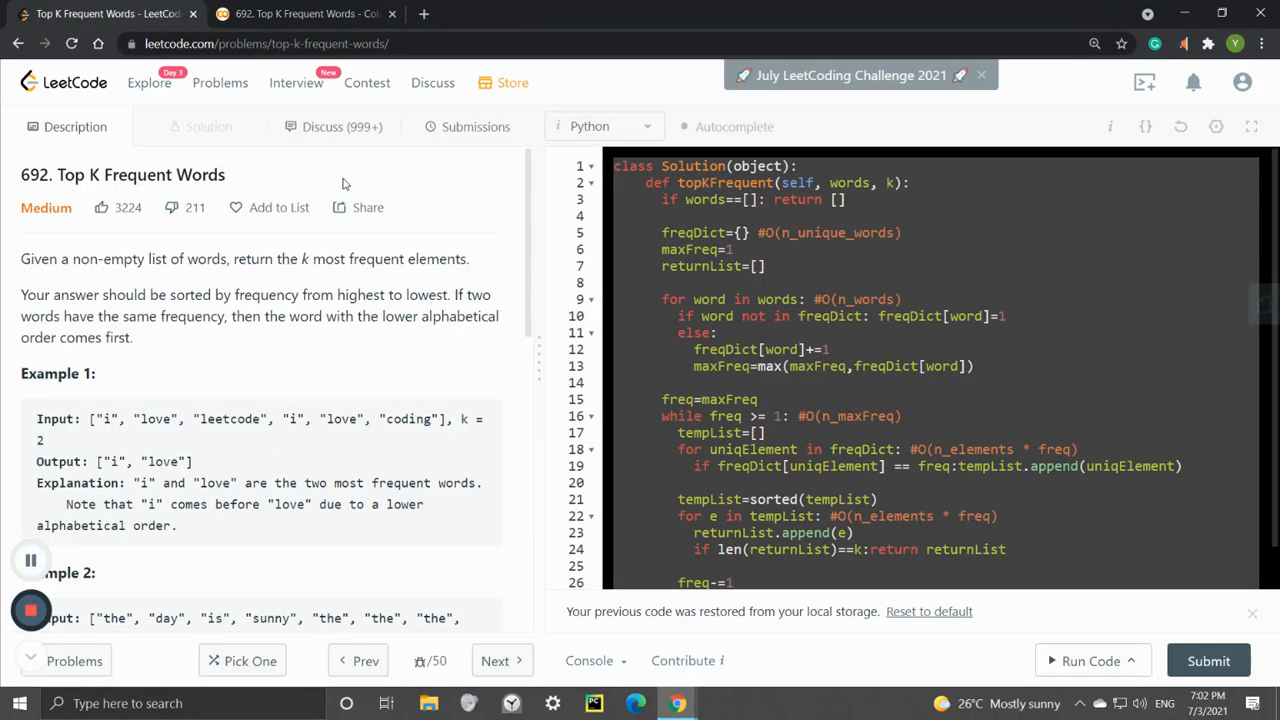
left_click(366, 12)
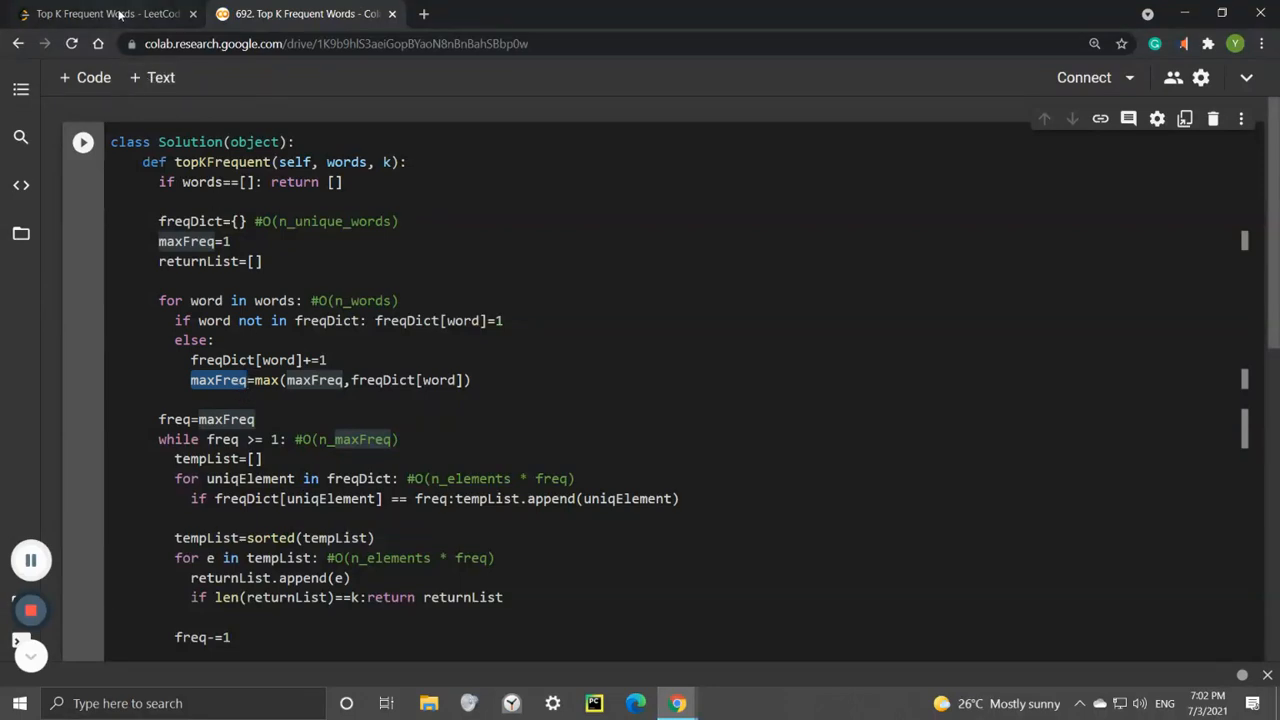
left_click(110, 13)
scroll(283, 397, "down", 2)
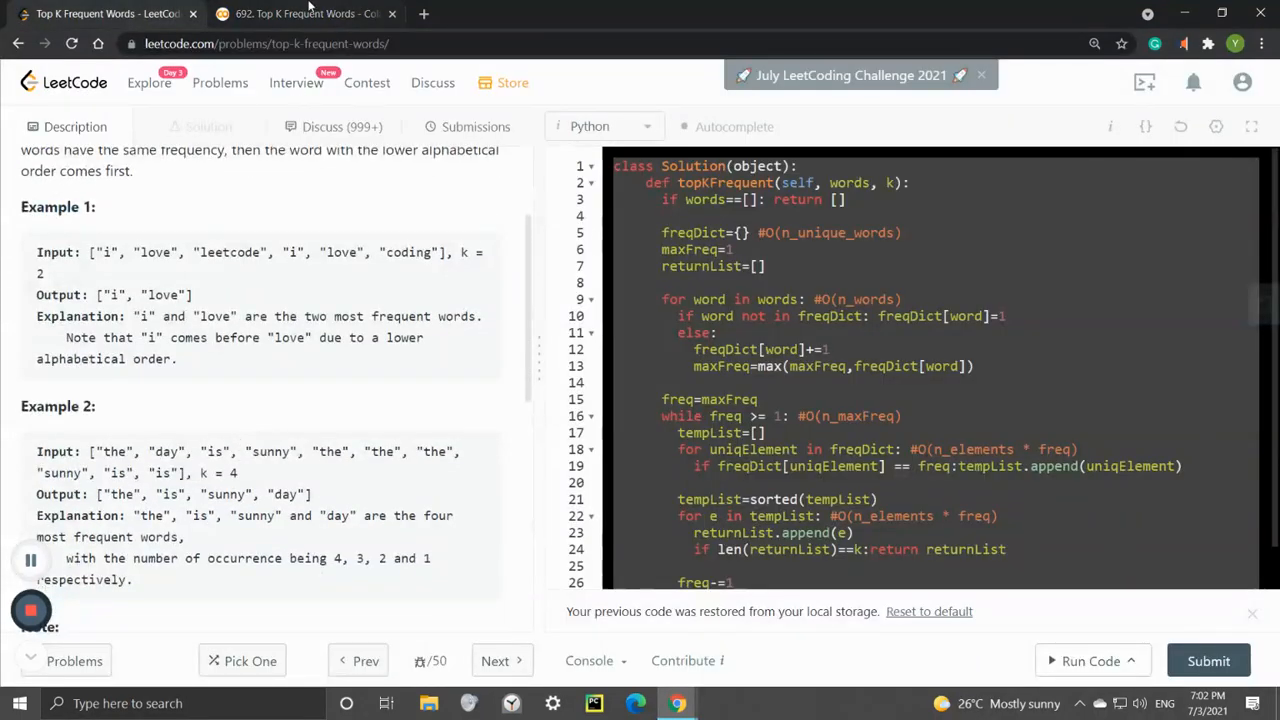
left_click_drag(310, 494, 37, 451)
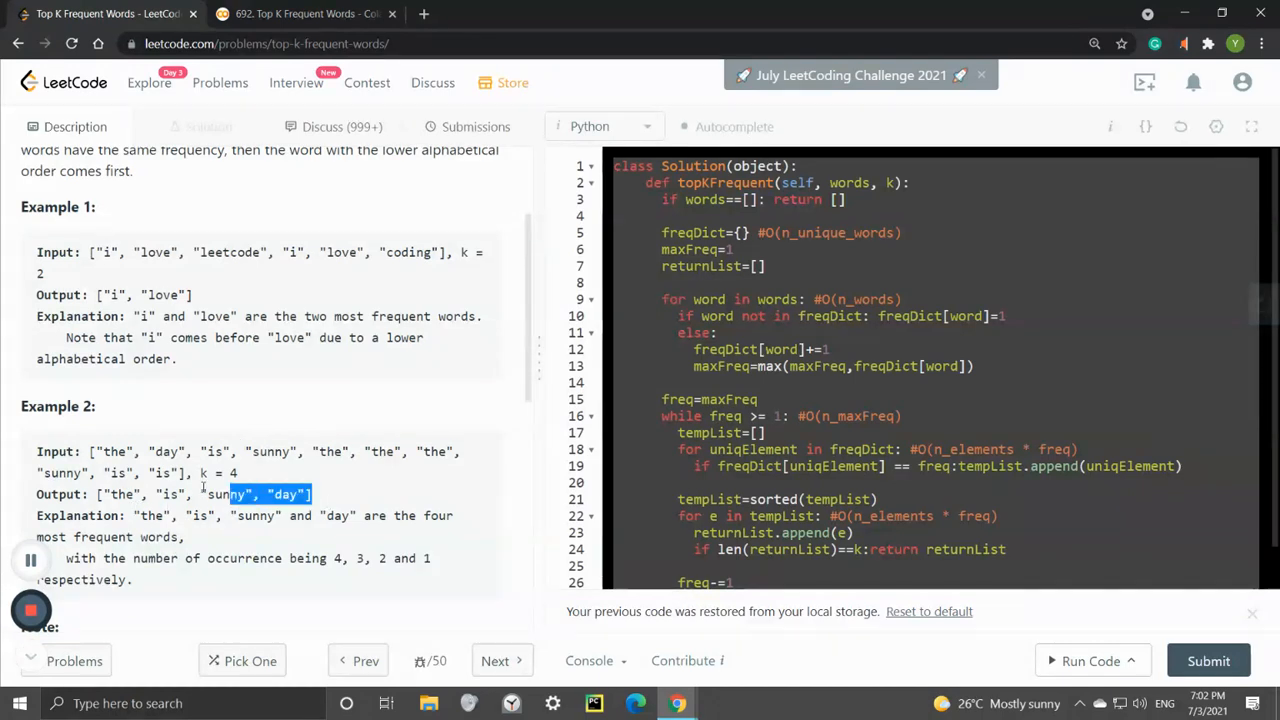
left_click(300, 13)
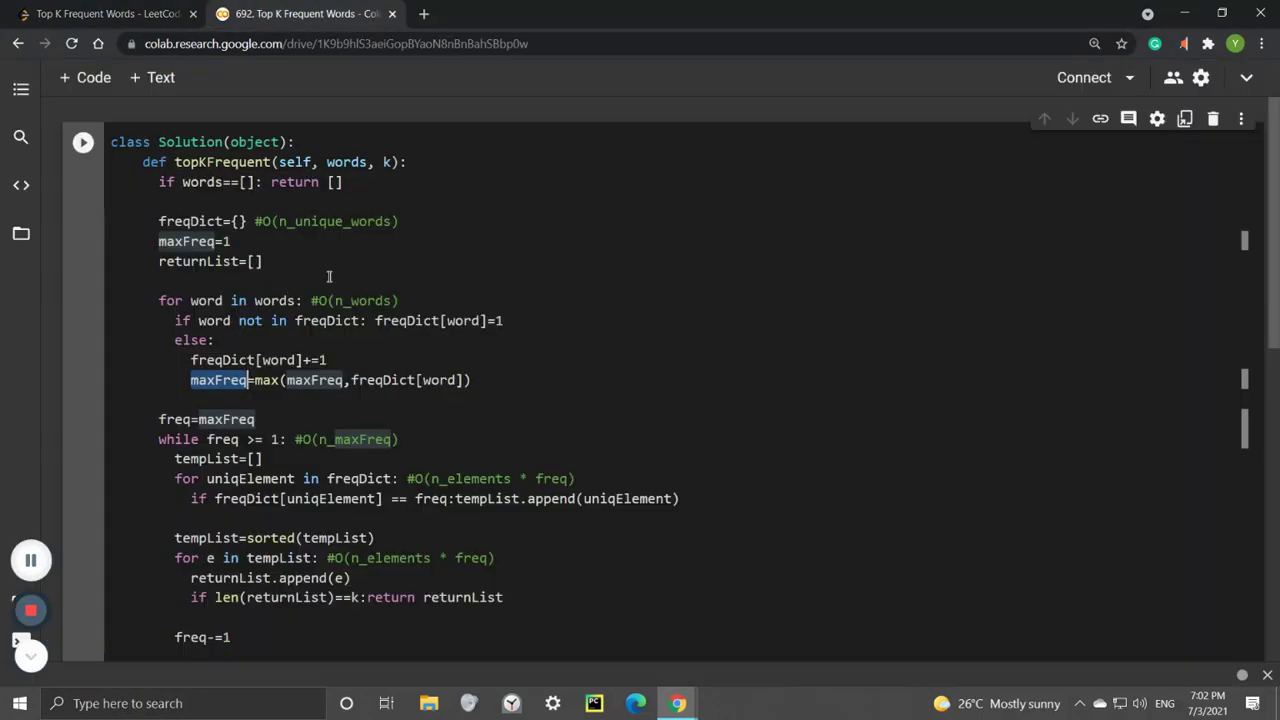
double_click(442, 380)
left_click_drag(471, 380, 88, 300)
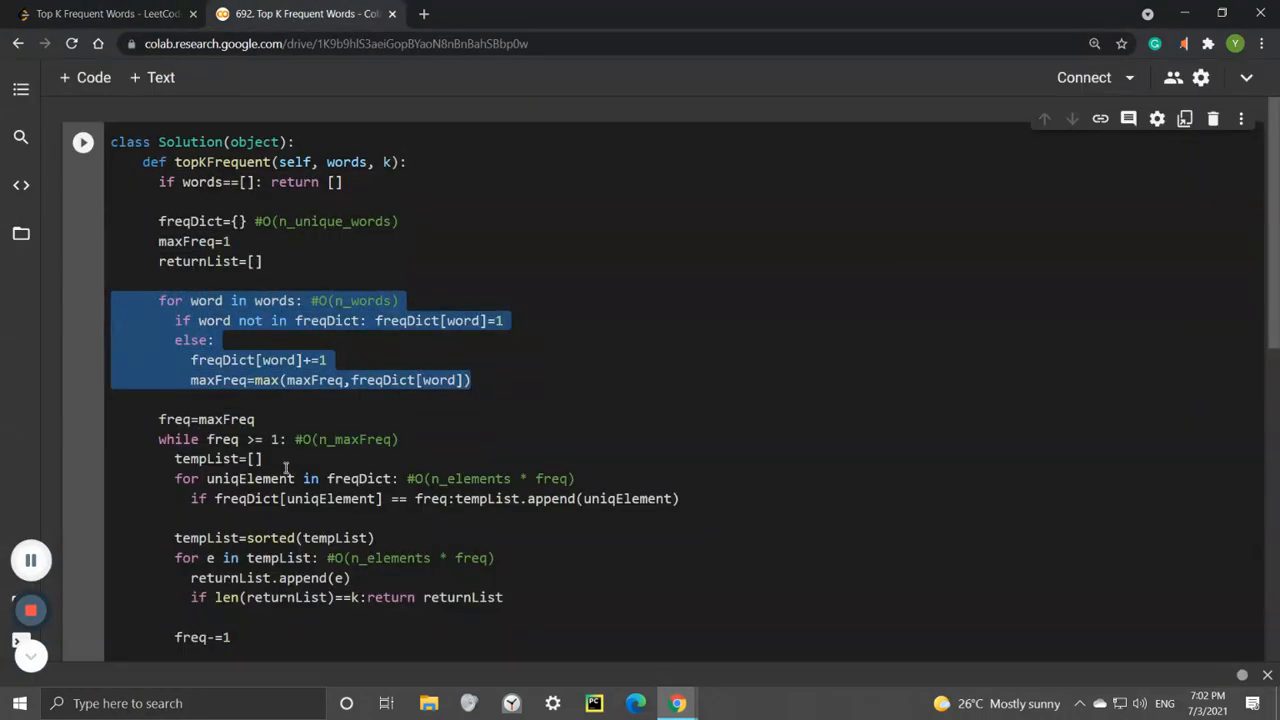
scroll(293, 441, "down", 1)
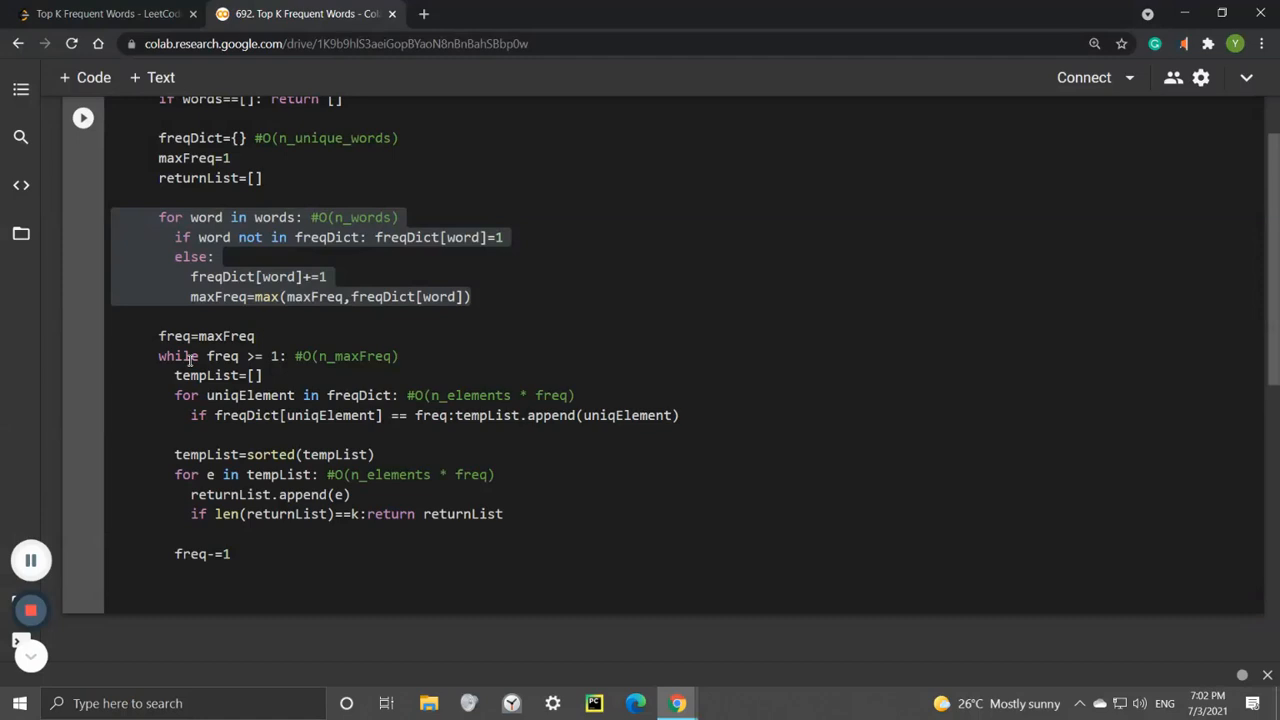
scroll(283, 404, "up", 1)
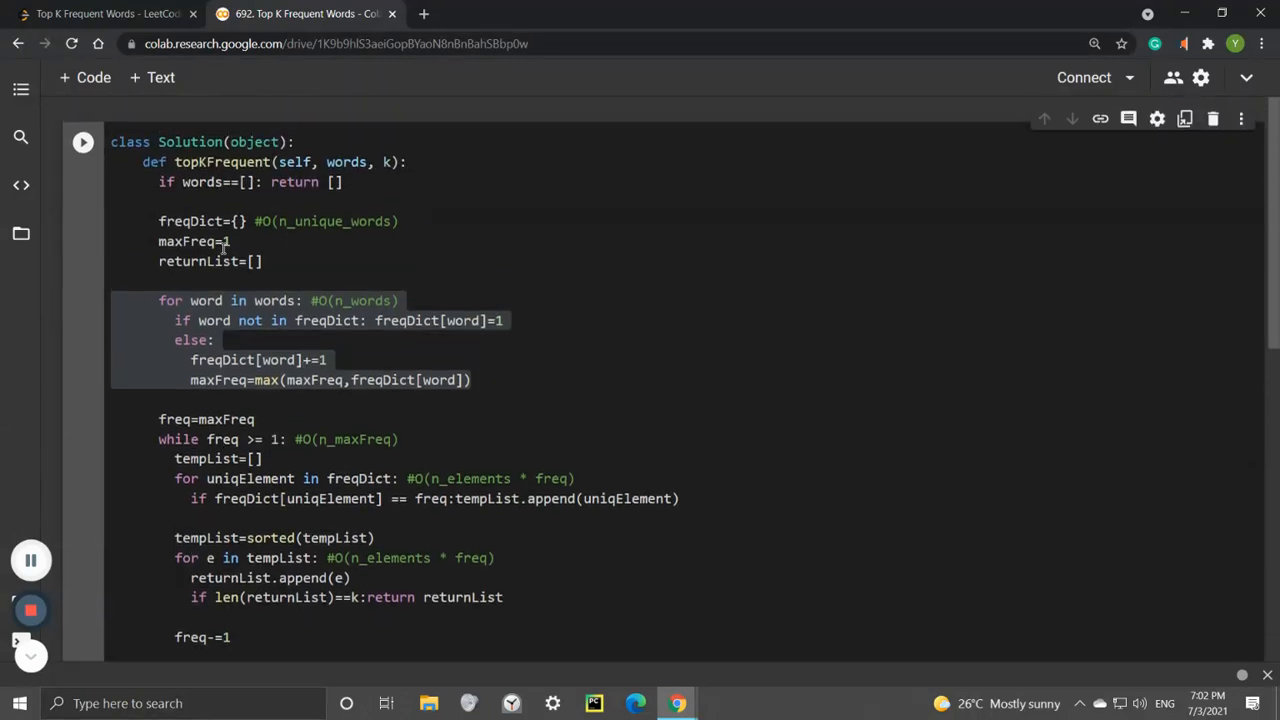
double_click(185, 262)
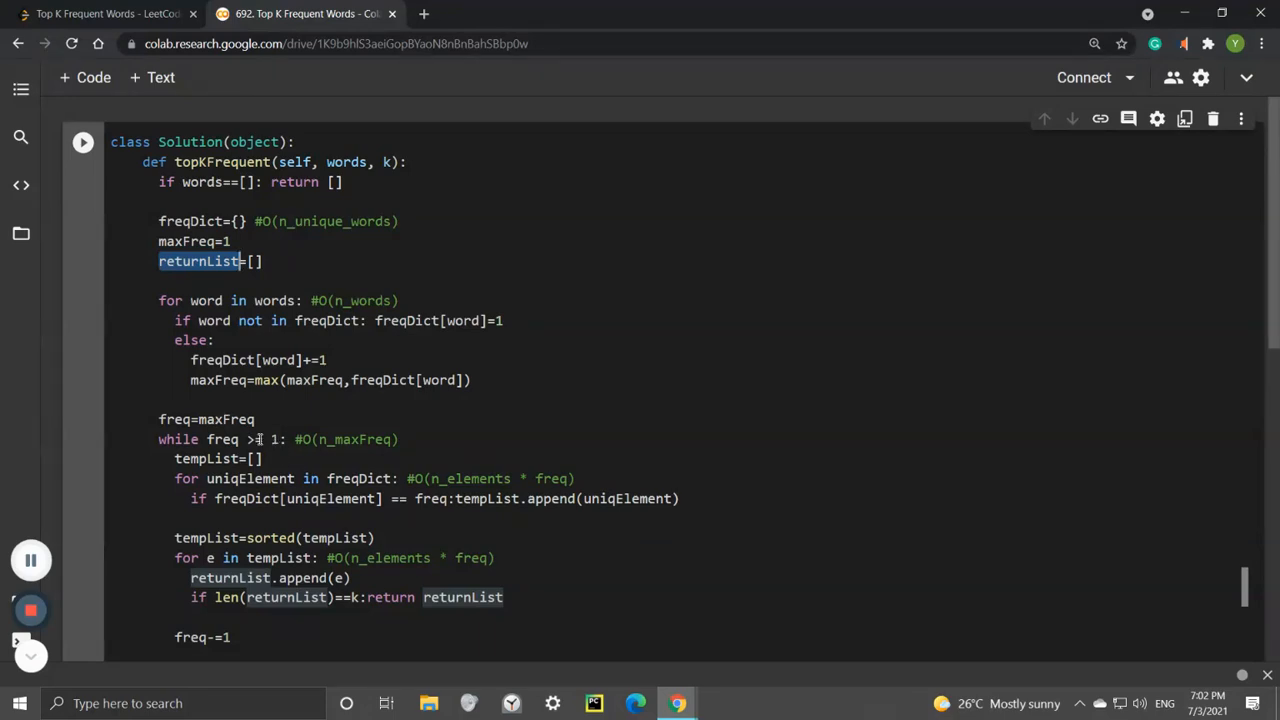
double_click(188, 419)
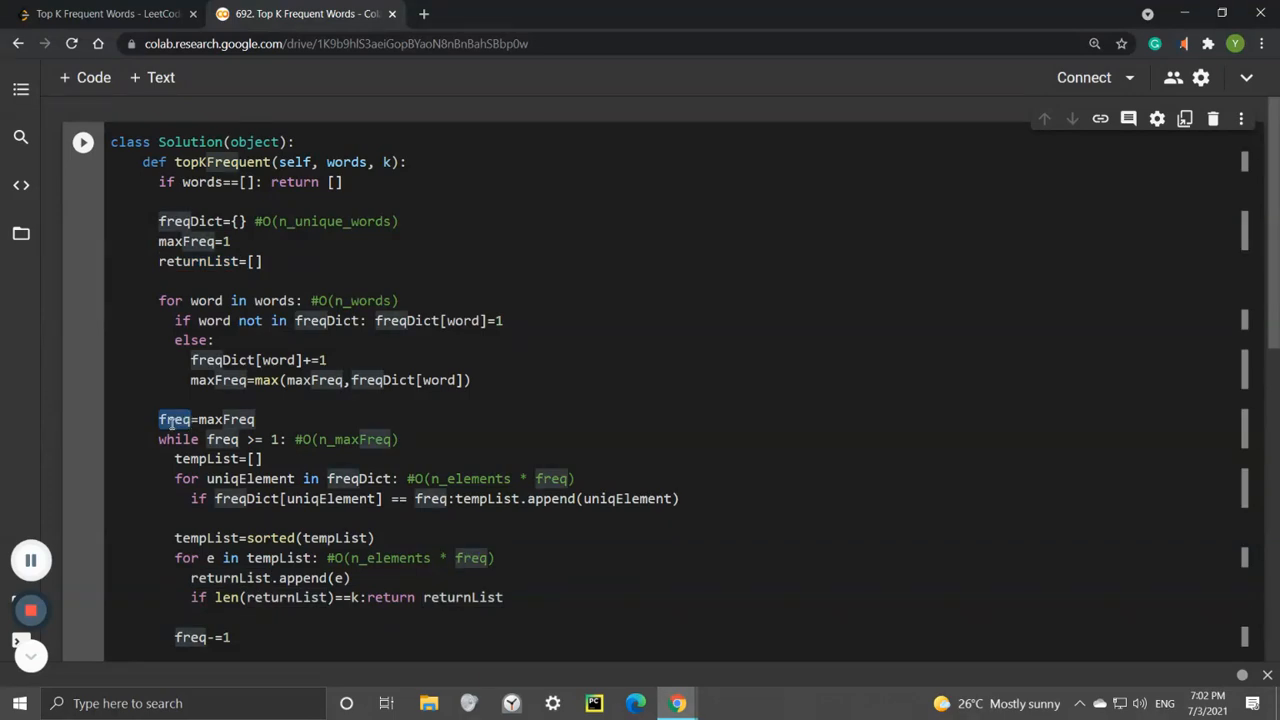
double_click(215, 421)
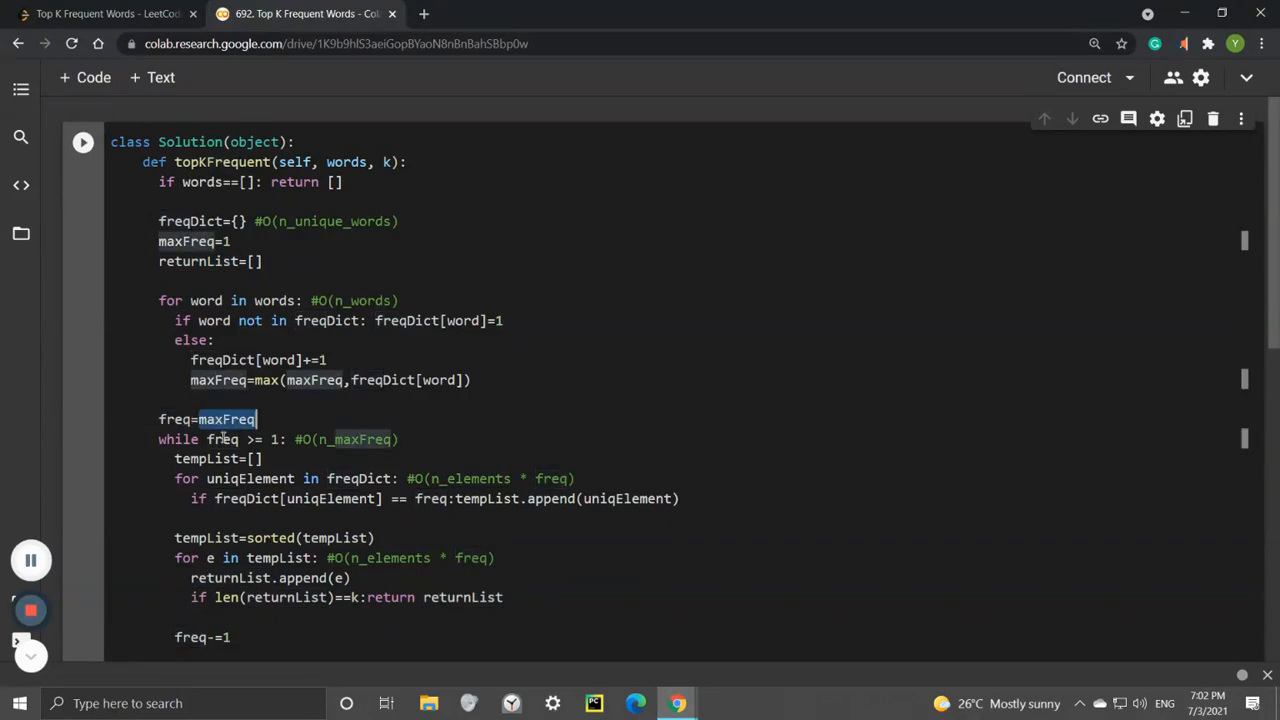
scroll(228, 444, "down", 1)
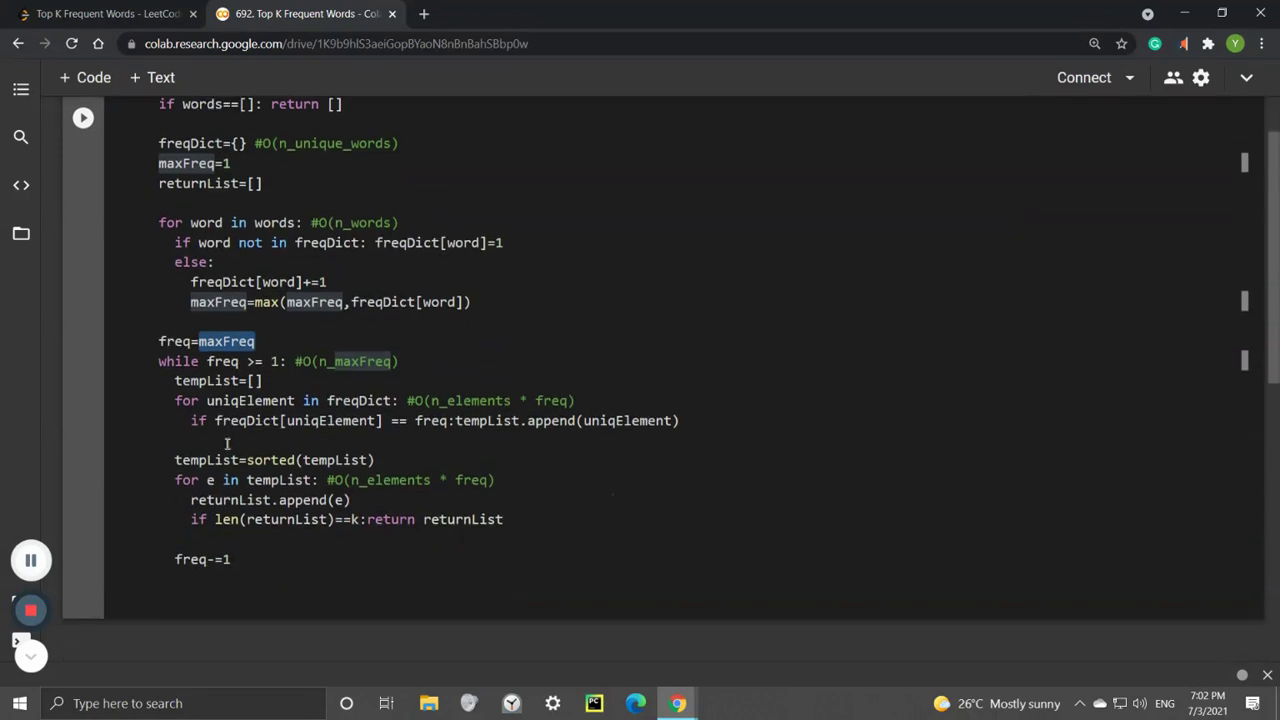
double_click(205, 380)
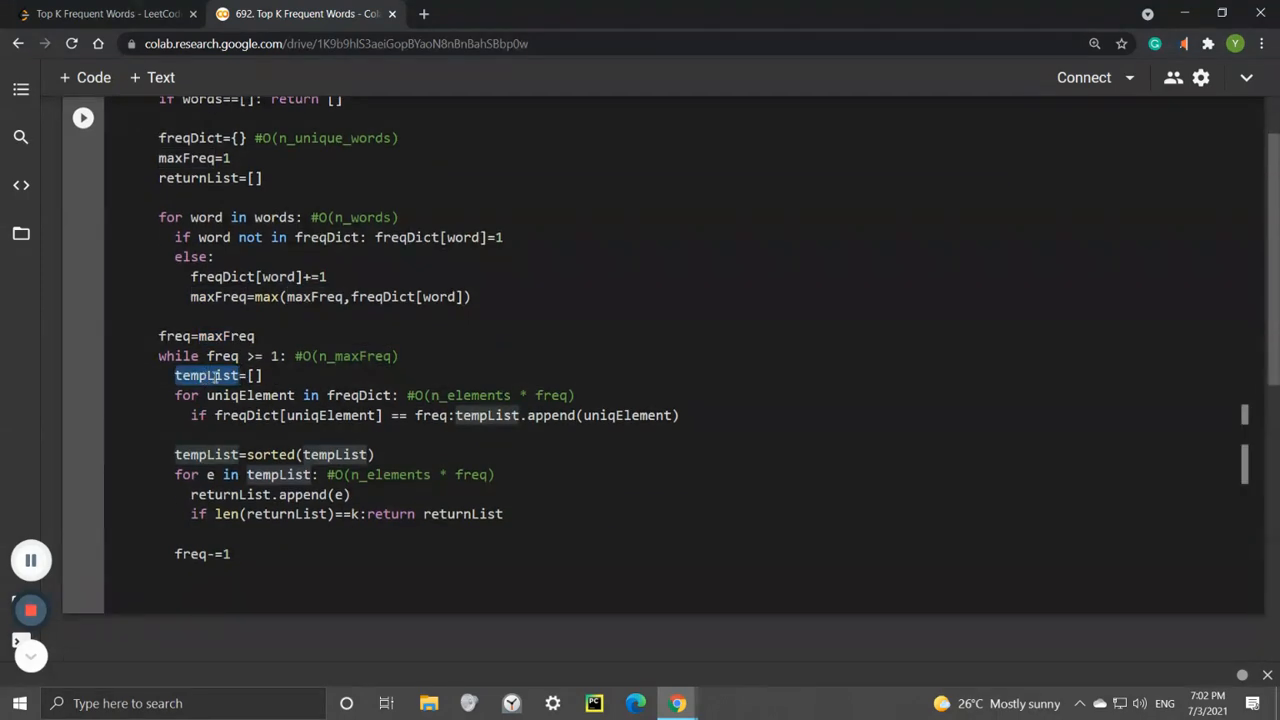
left_click(225, 426)
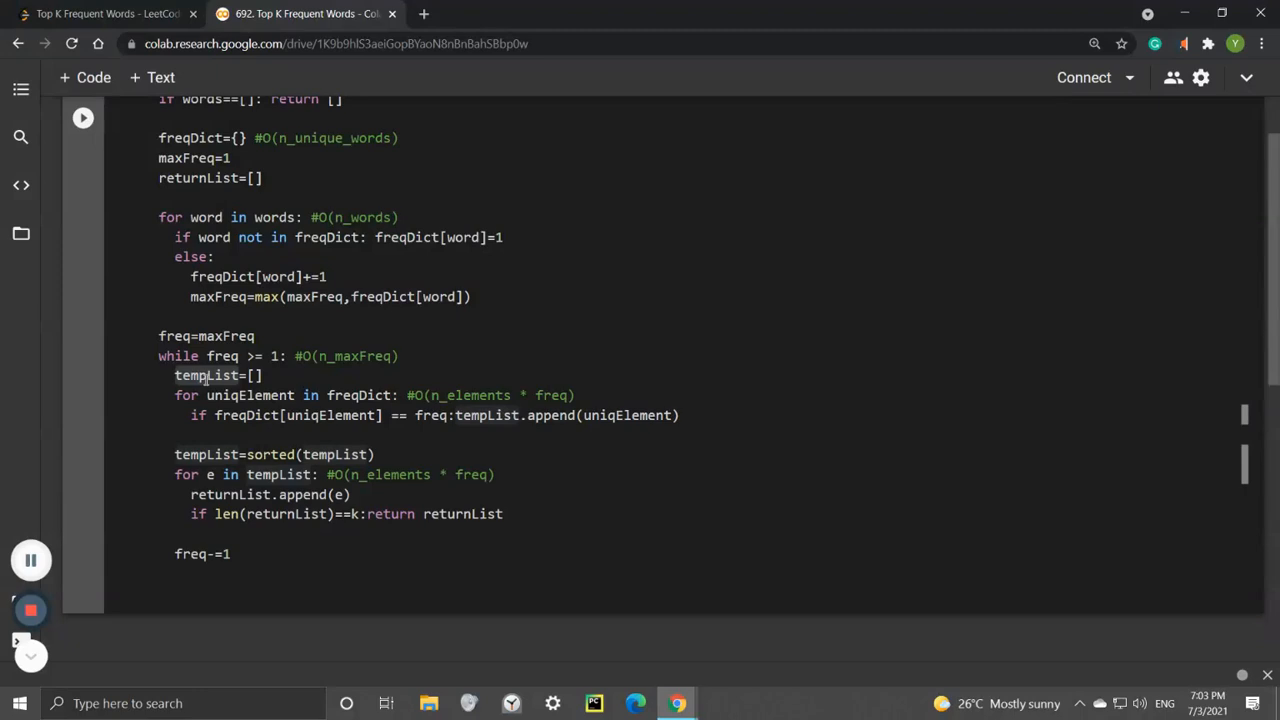
double_click(208, 376)
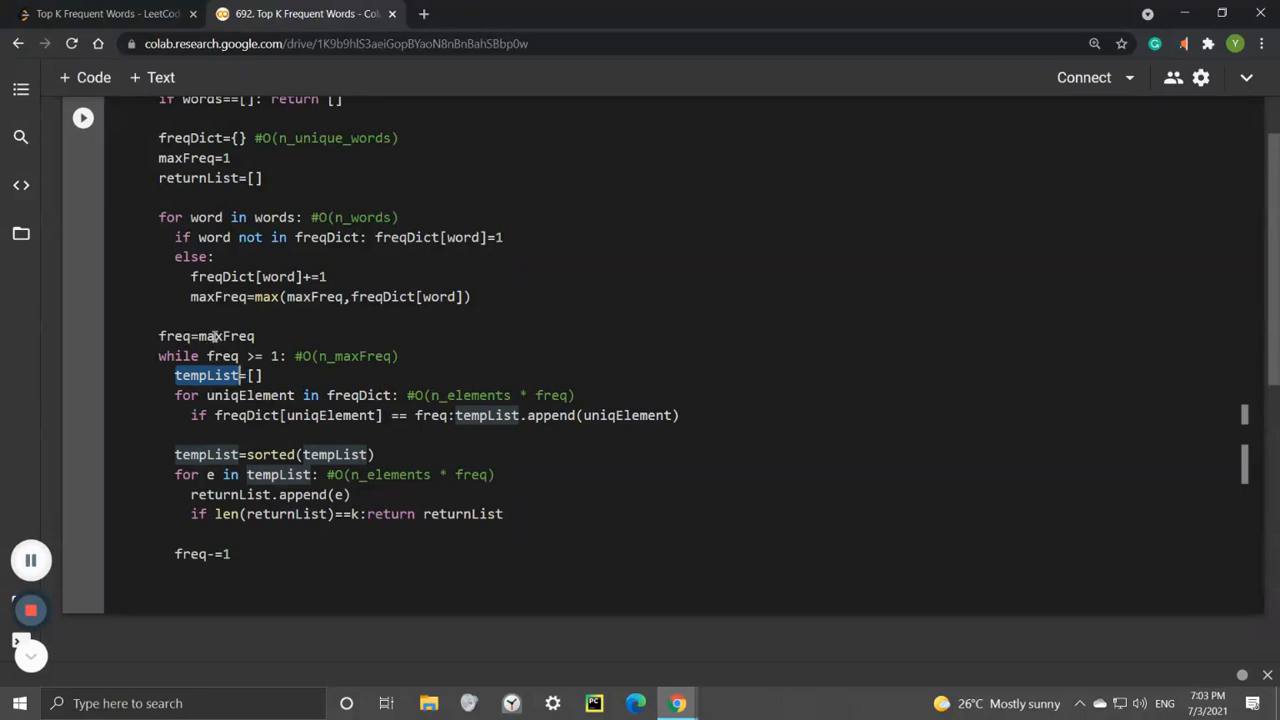
left_click_drag(238, 554, 176, 556)
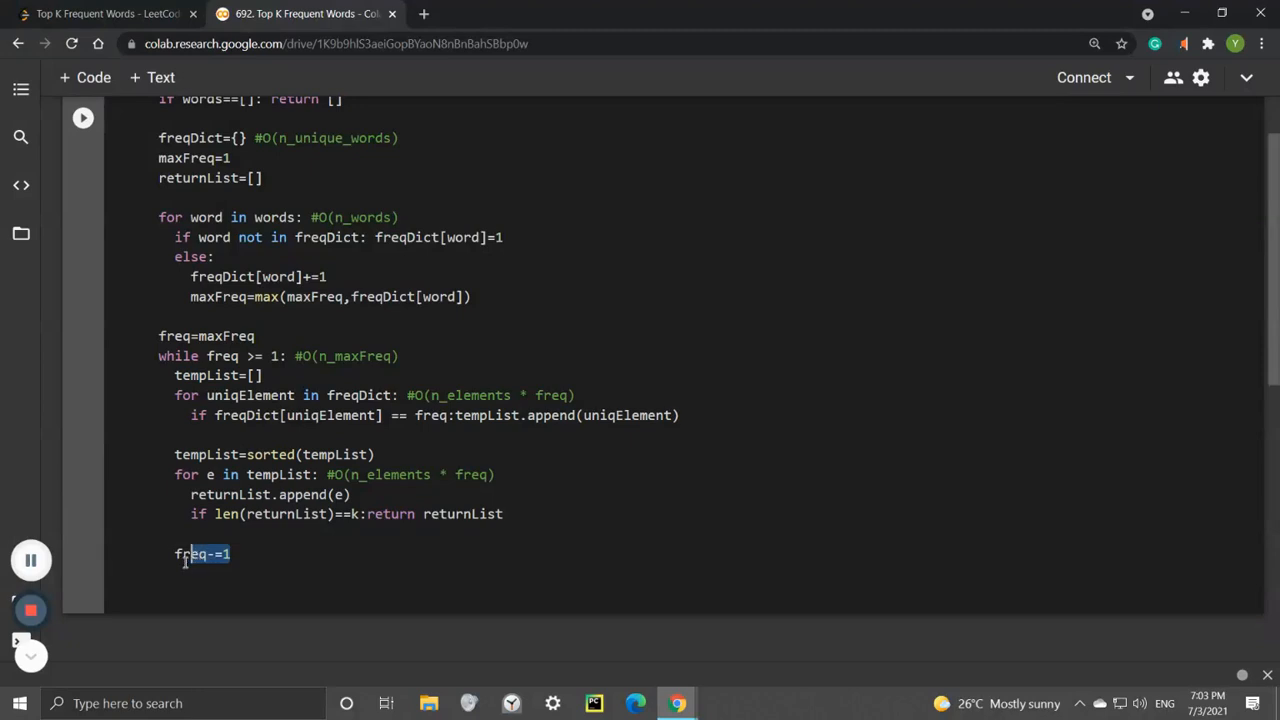
left_click(280, 356)
left_click_drag(280, 356, 266, 356)
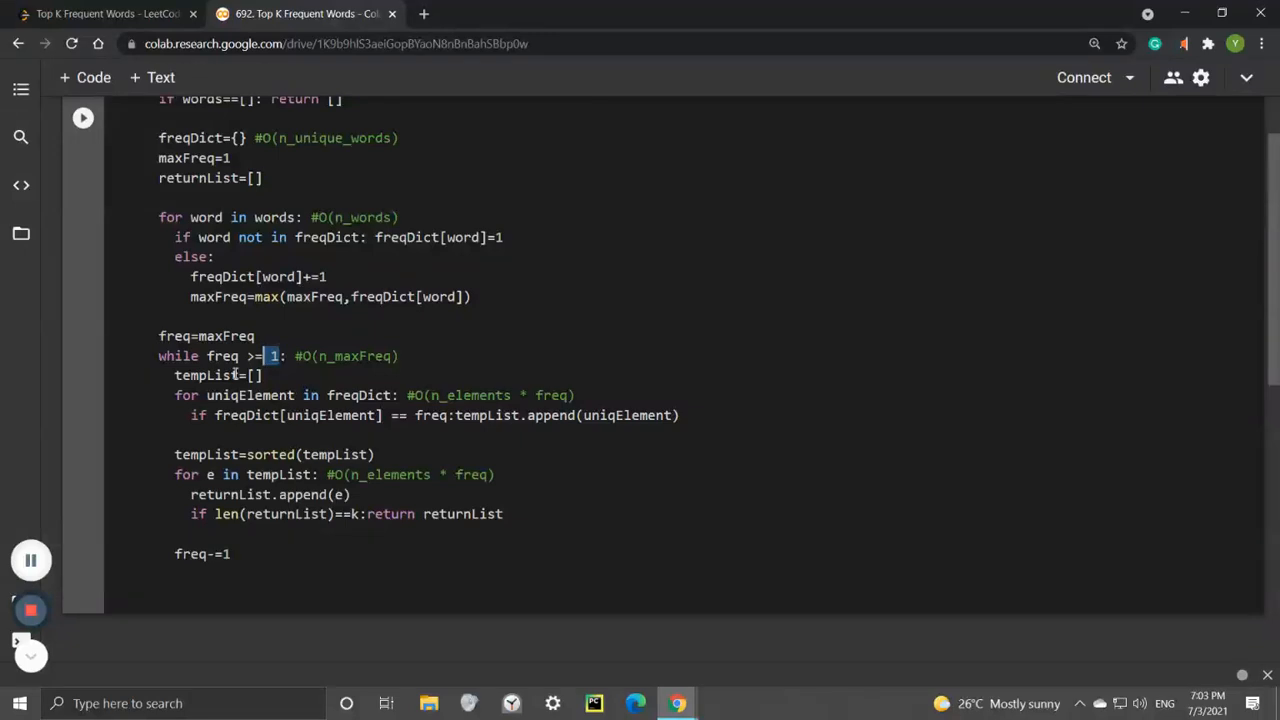
left_click(110, 13)
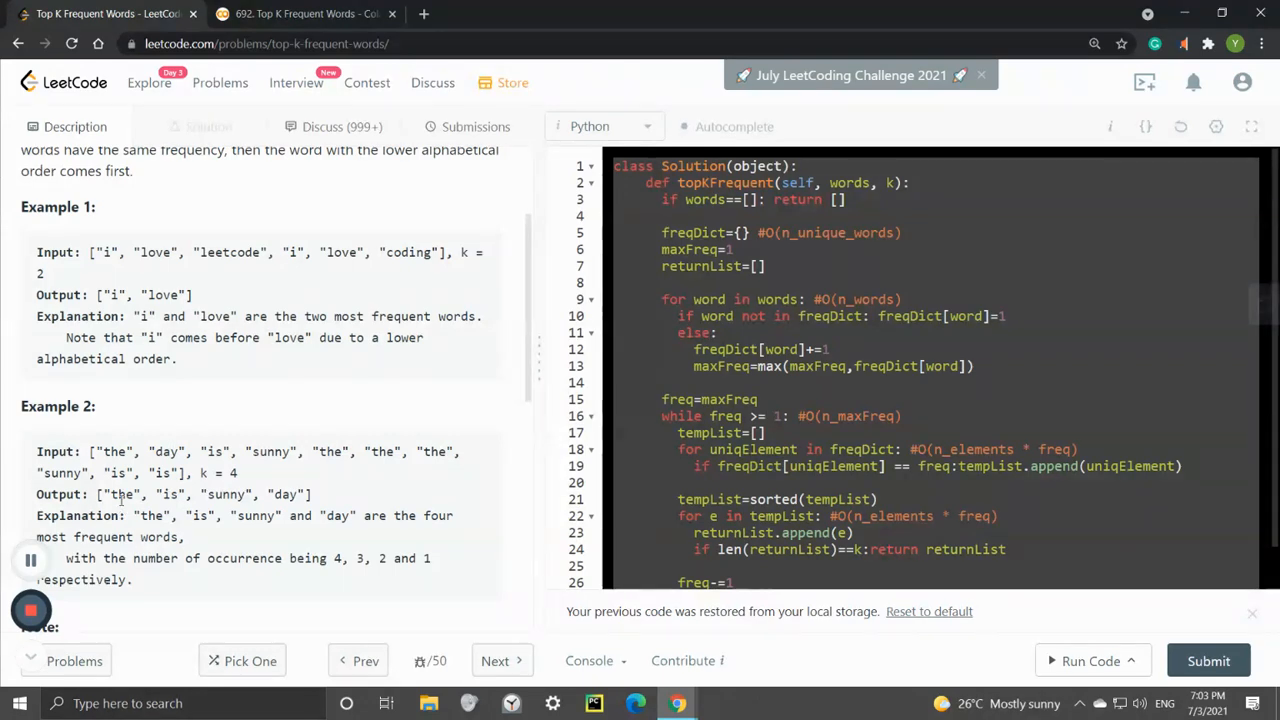
left_click(300, 13)
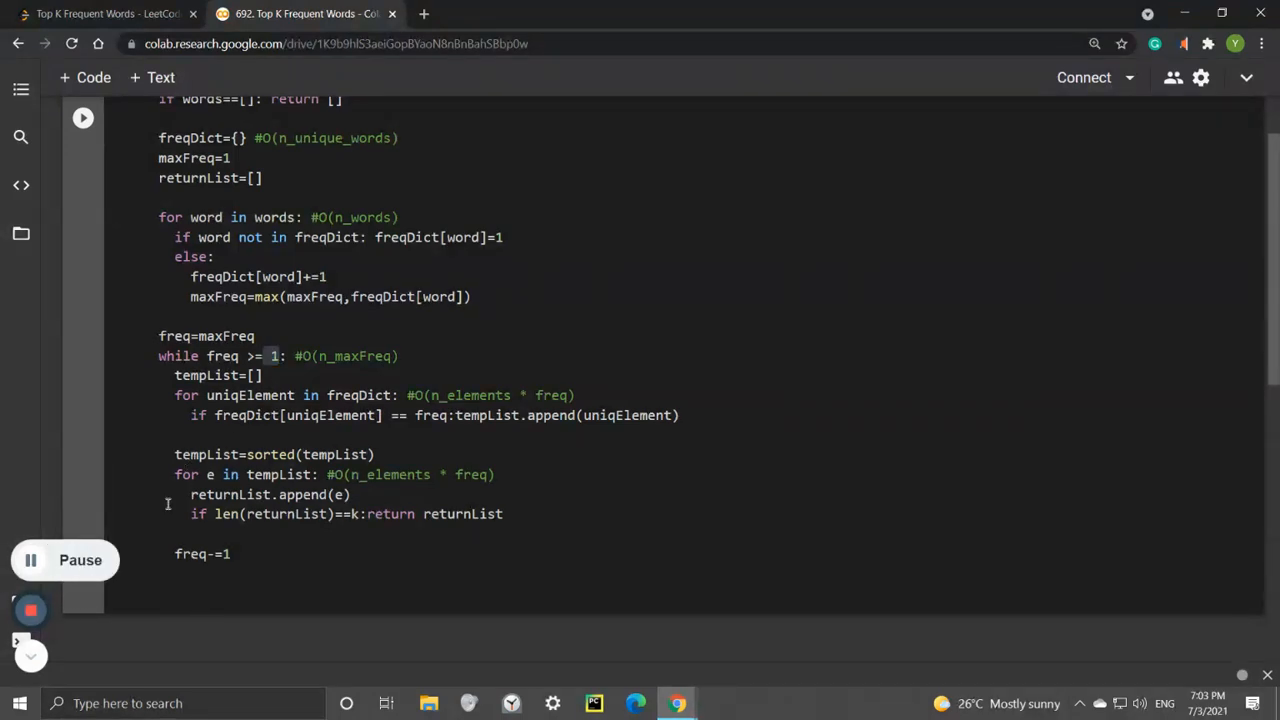
double_click(226, 376)
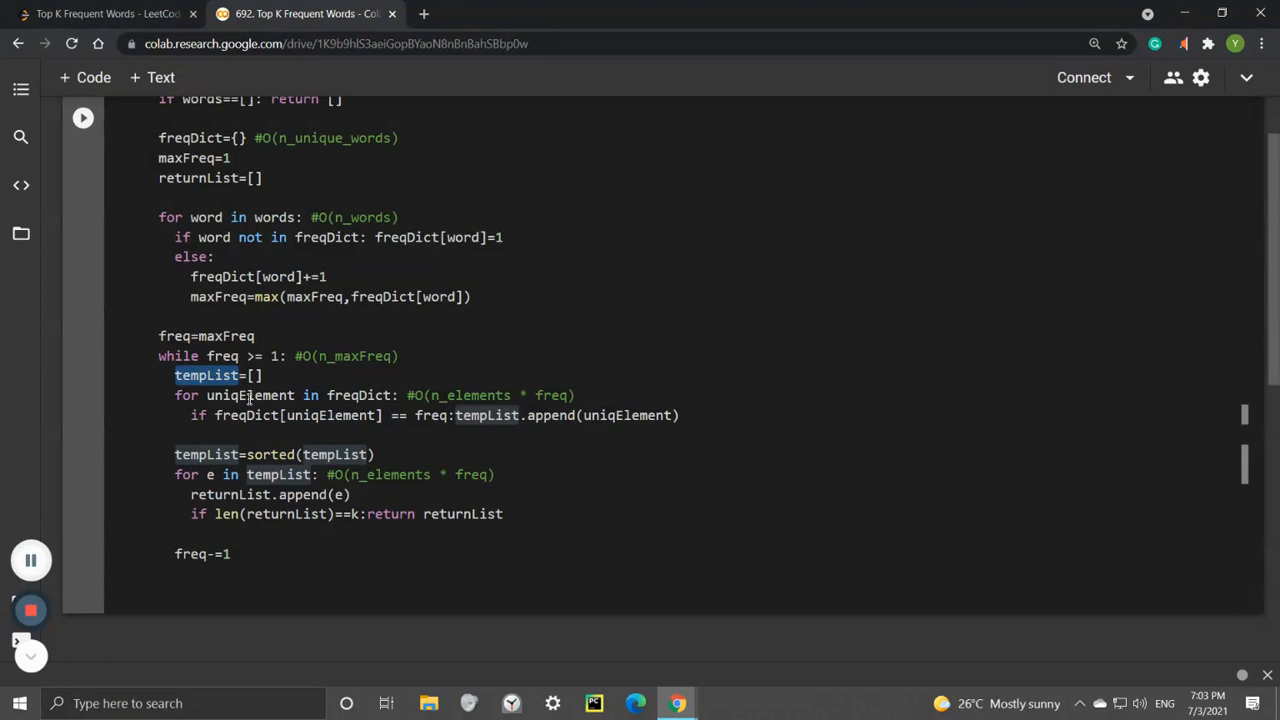
double_click(362, 395)
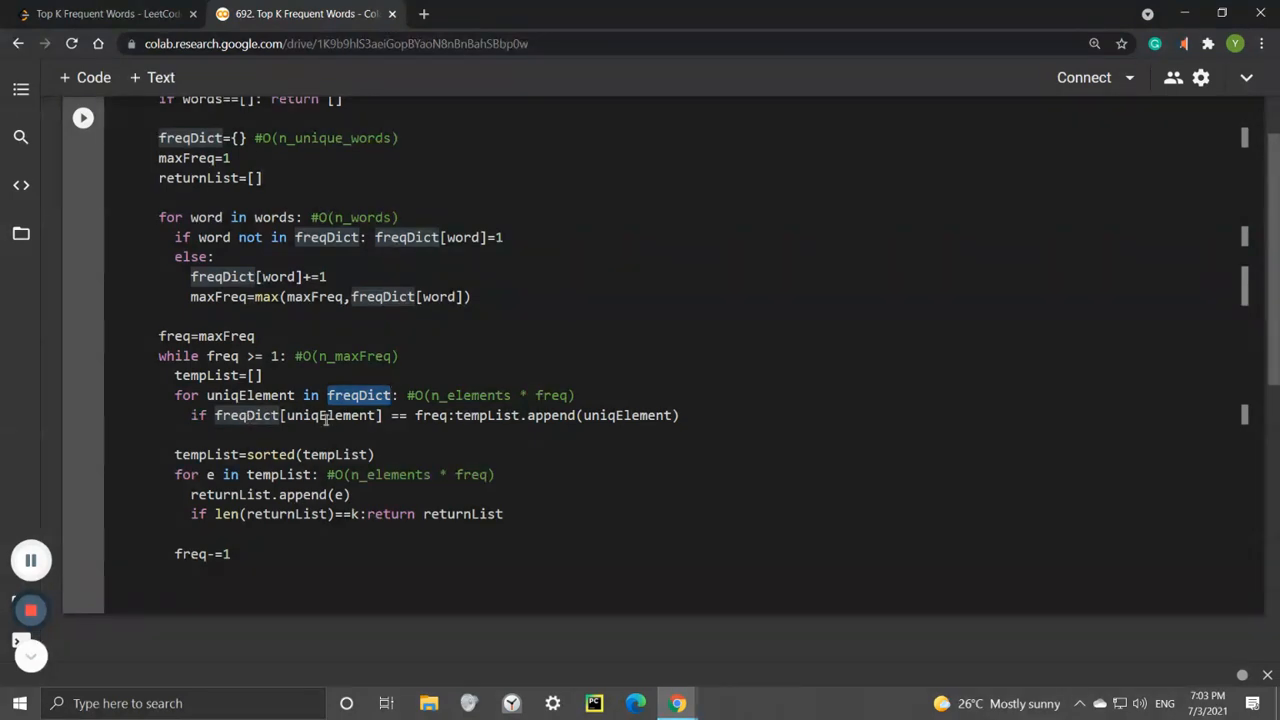
left_click(448, 420)
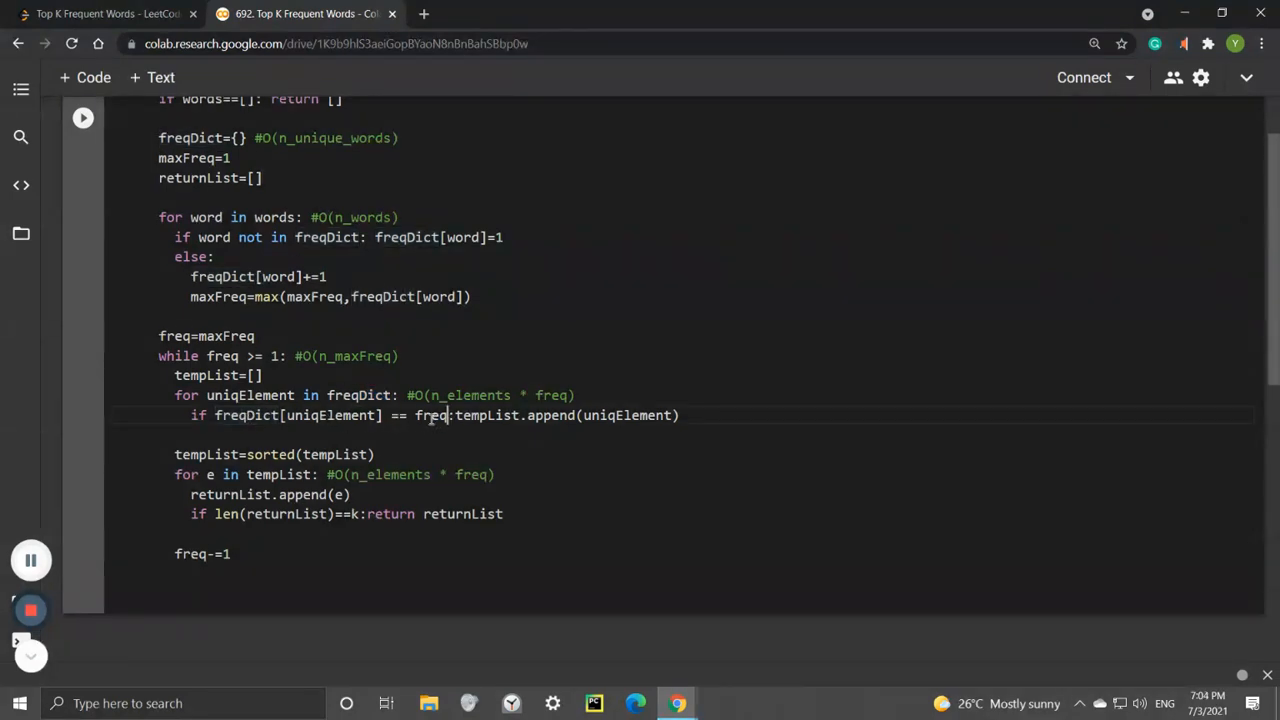
double_click(432, 416)
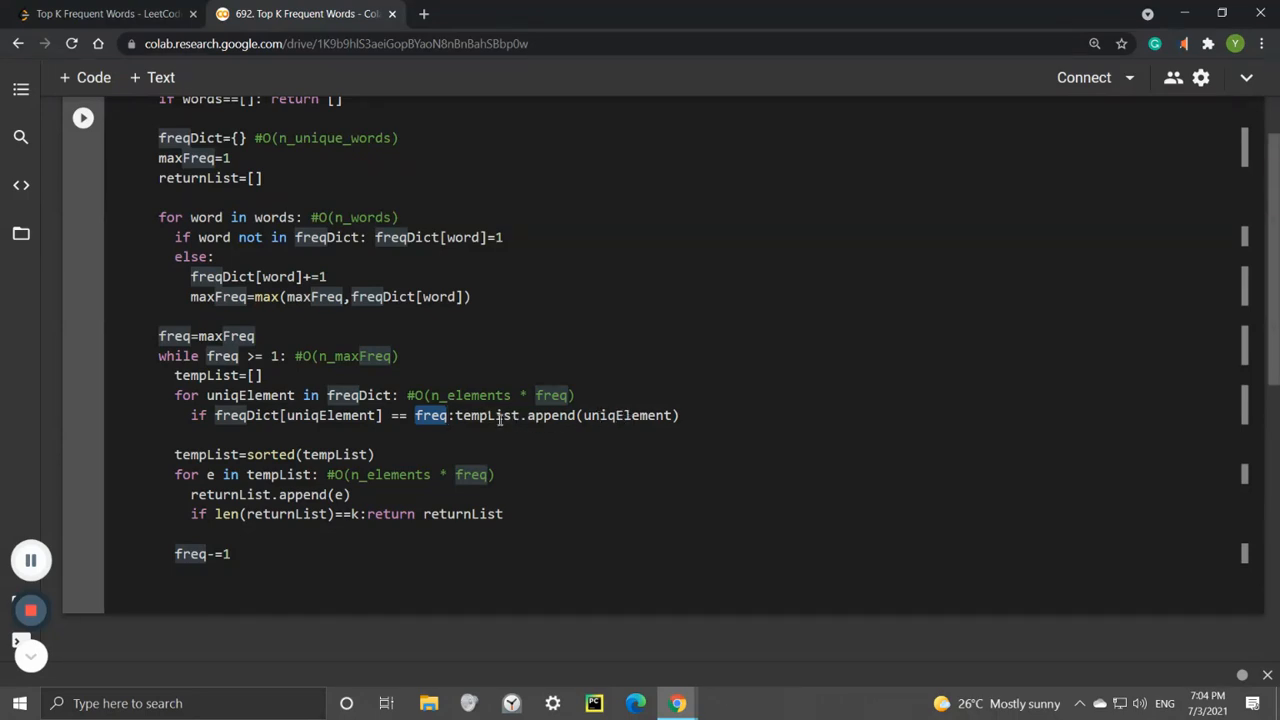
double_click(489, 416)
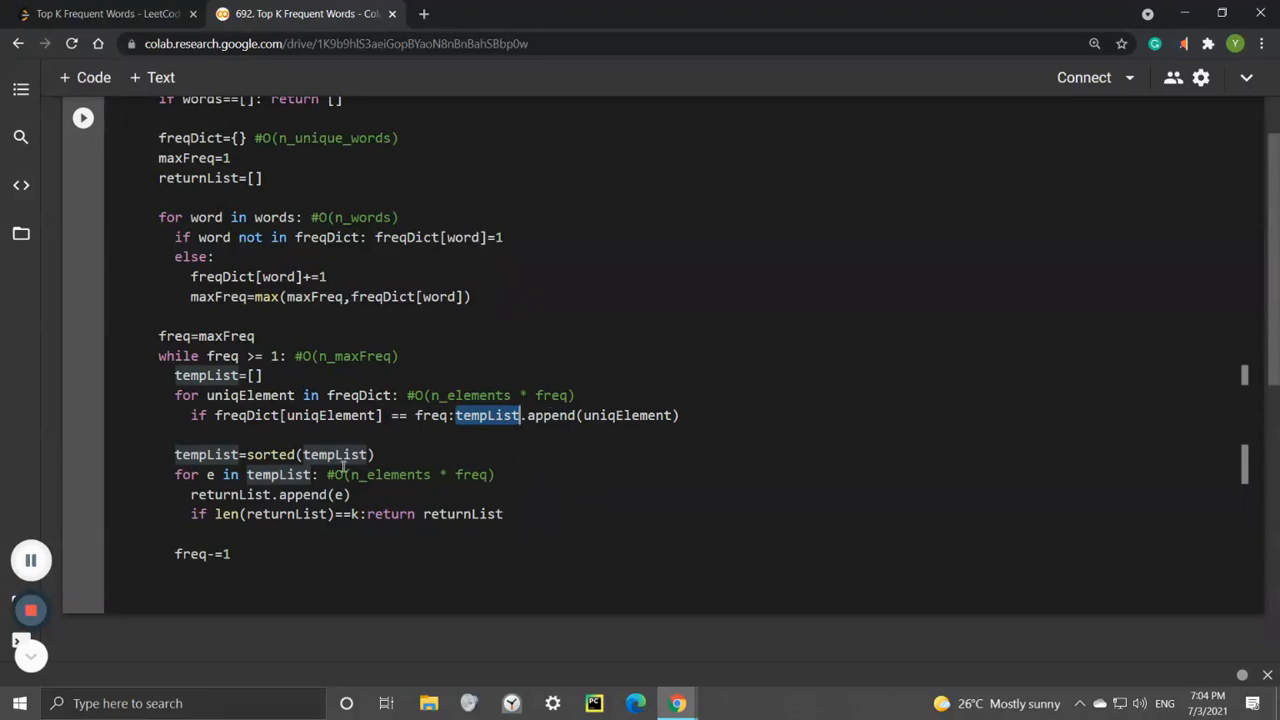
left_click_drag(378, 454, 240, 454)
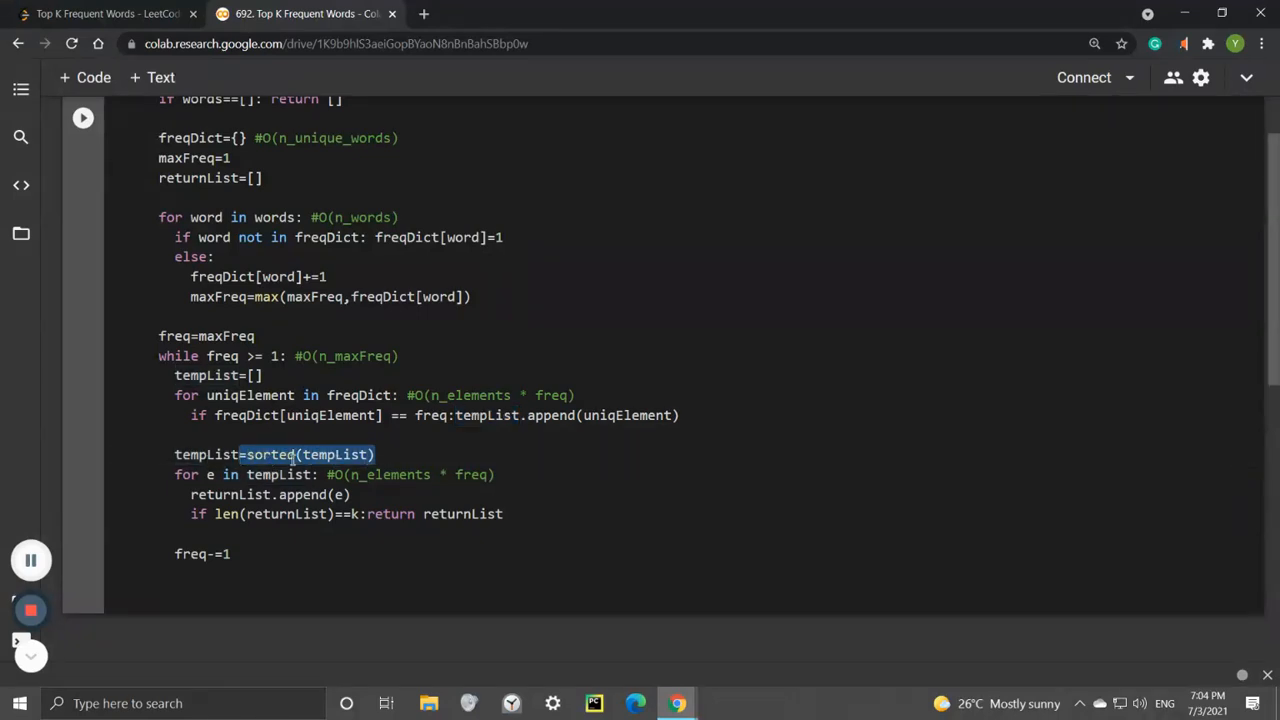
double_click(282, 455)
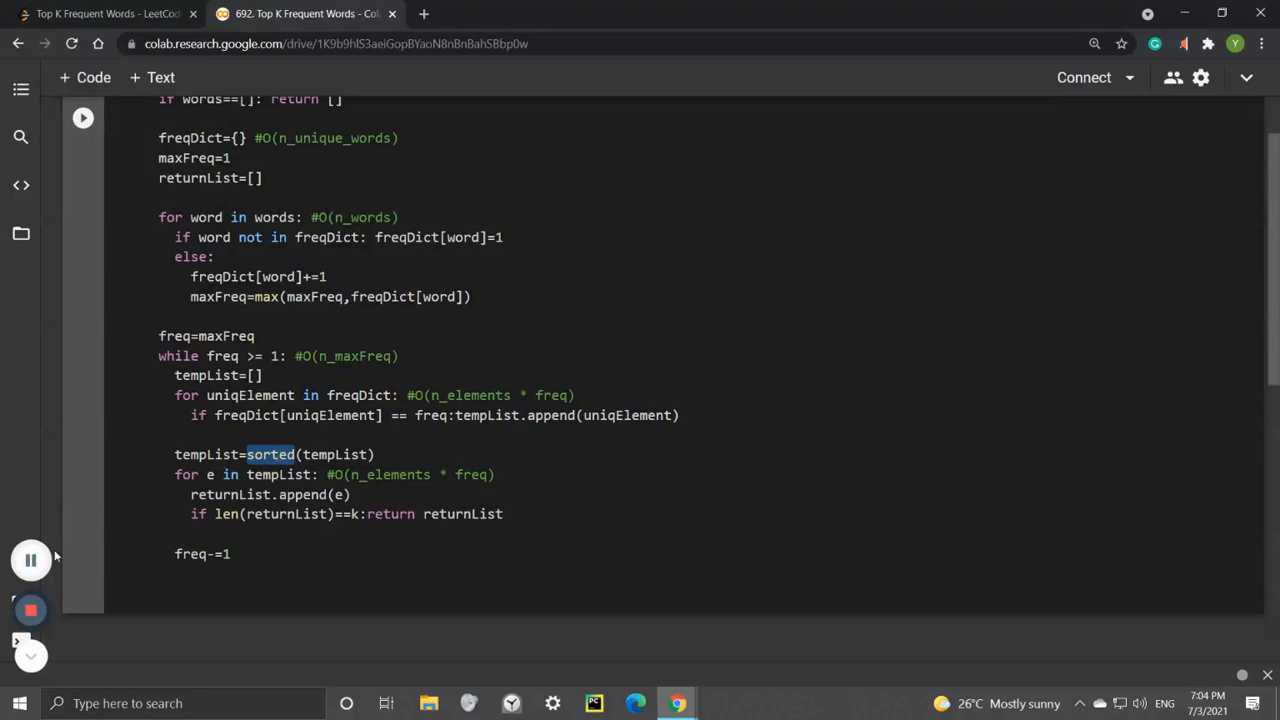
left_click(338, 480)
double_click(204, 494)
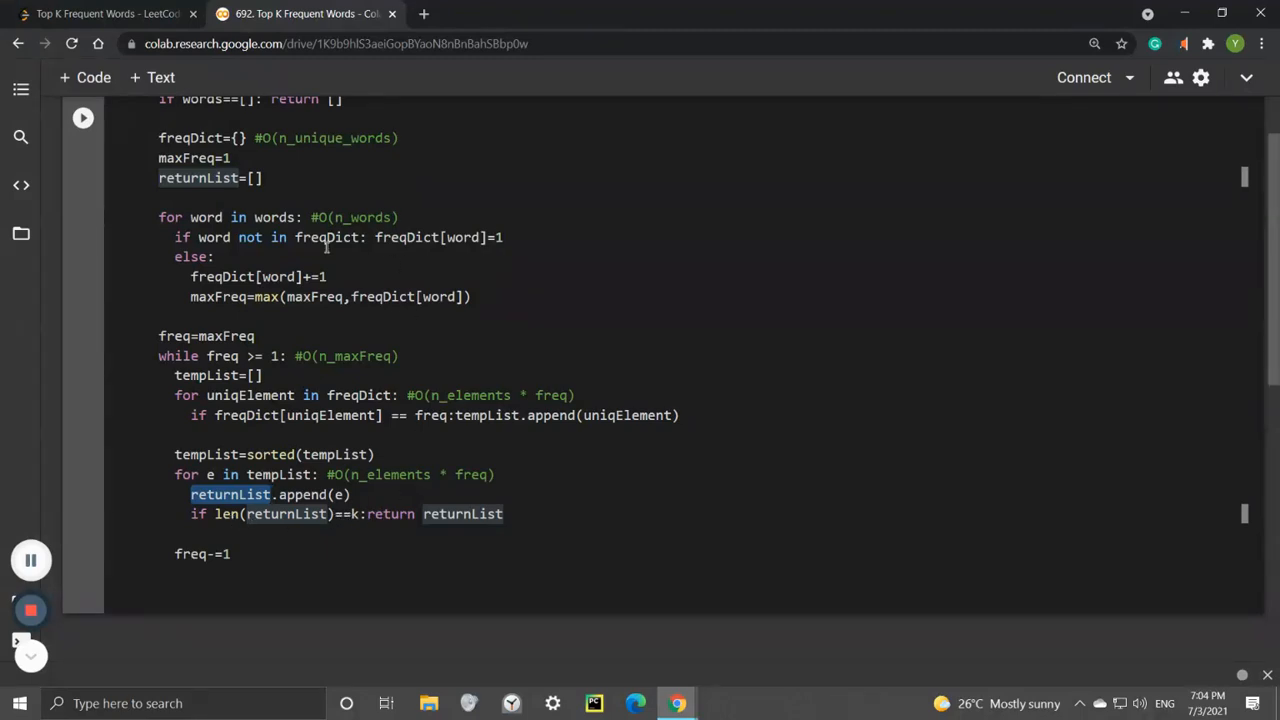
scroll(356, 514, "up", 1)
scroll(362, 447, "down", 1)
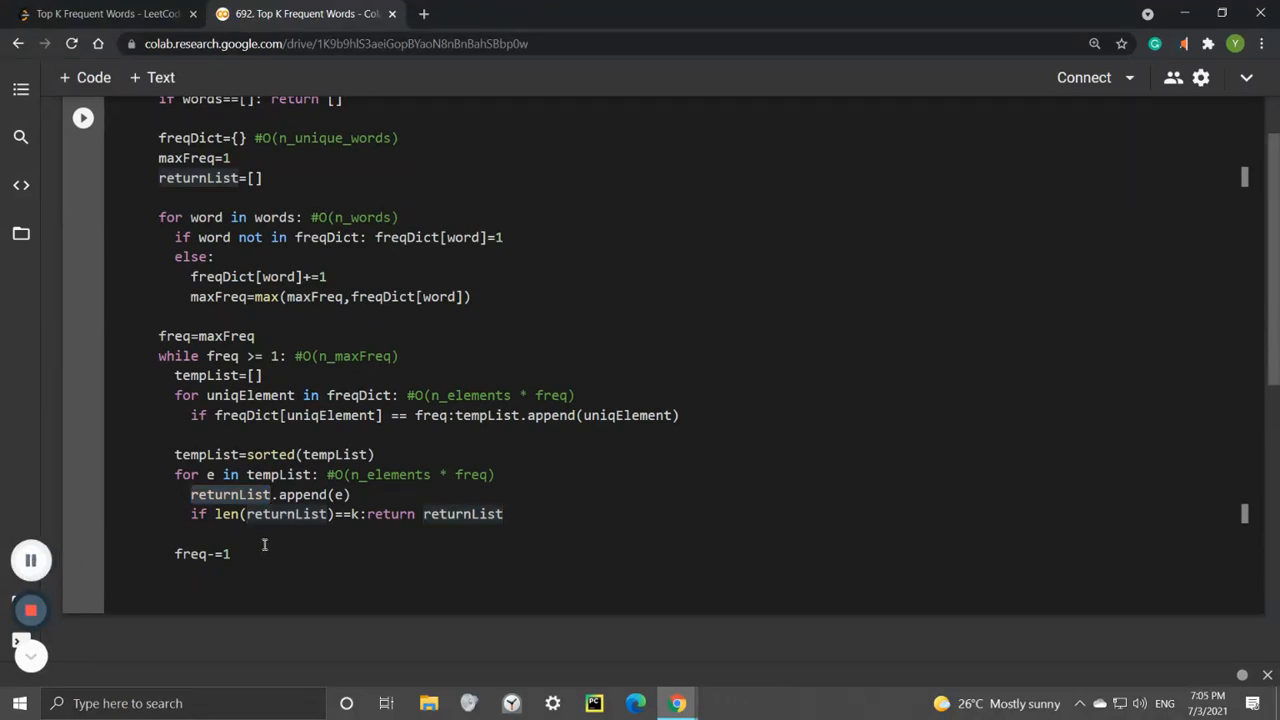
scroll(260, 547, "up", 1)
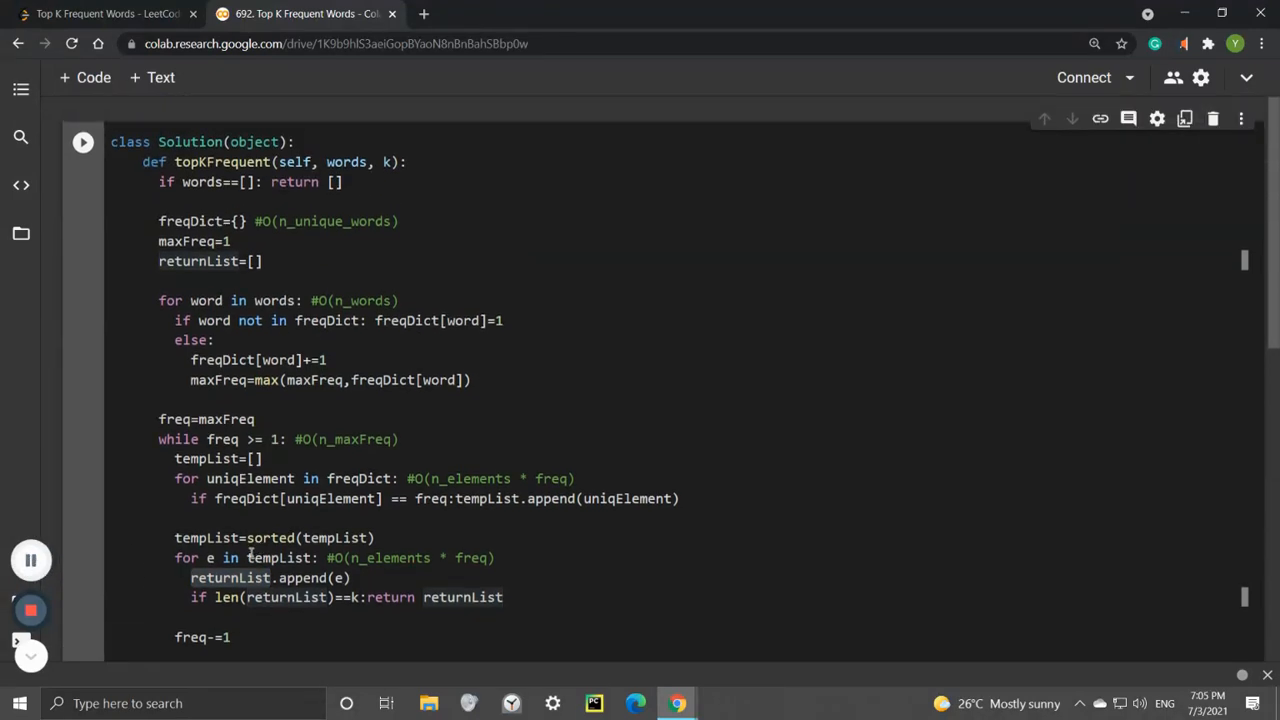
left_click(178, 293)
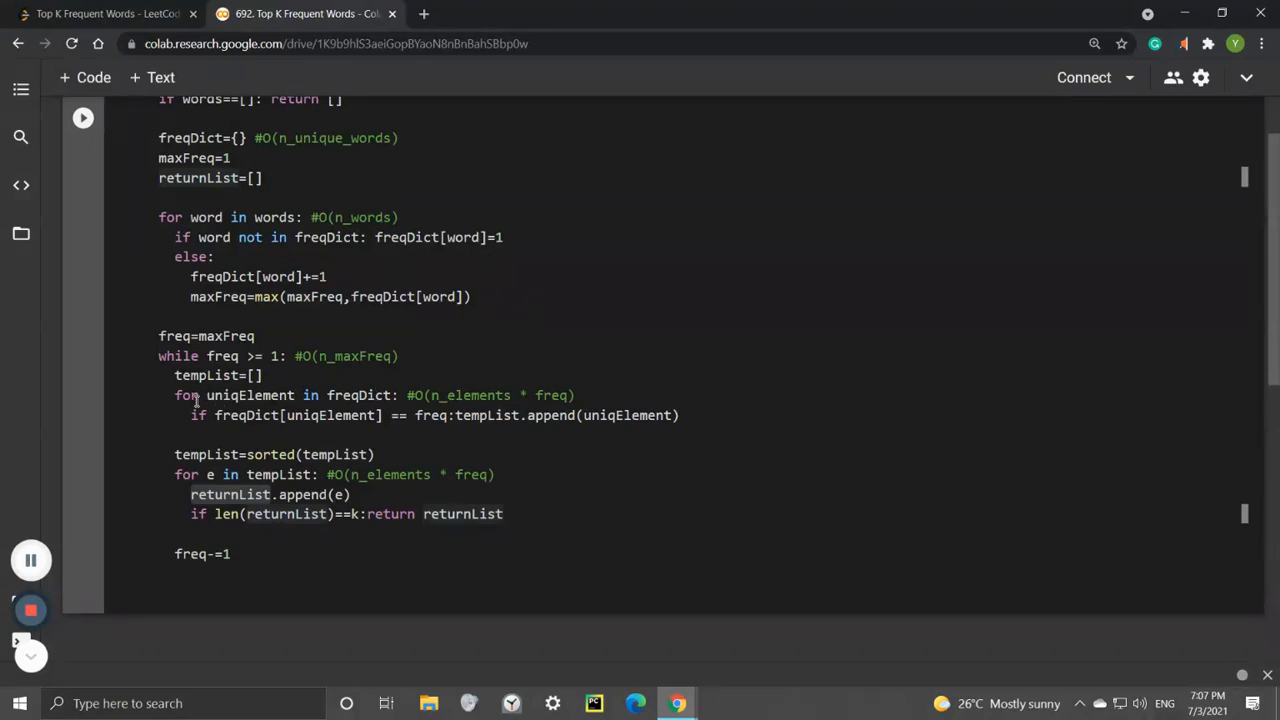
left_click_drag(175, 395, 678, 416)
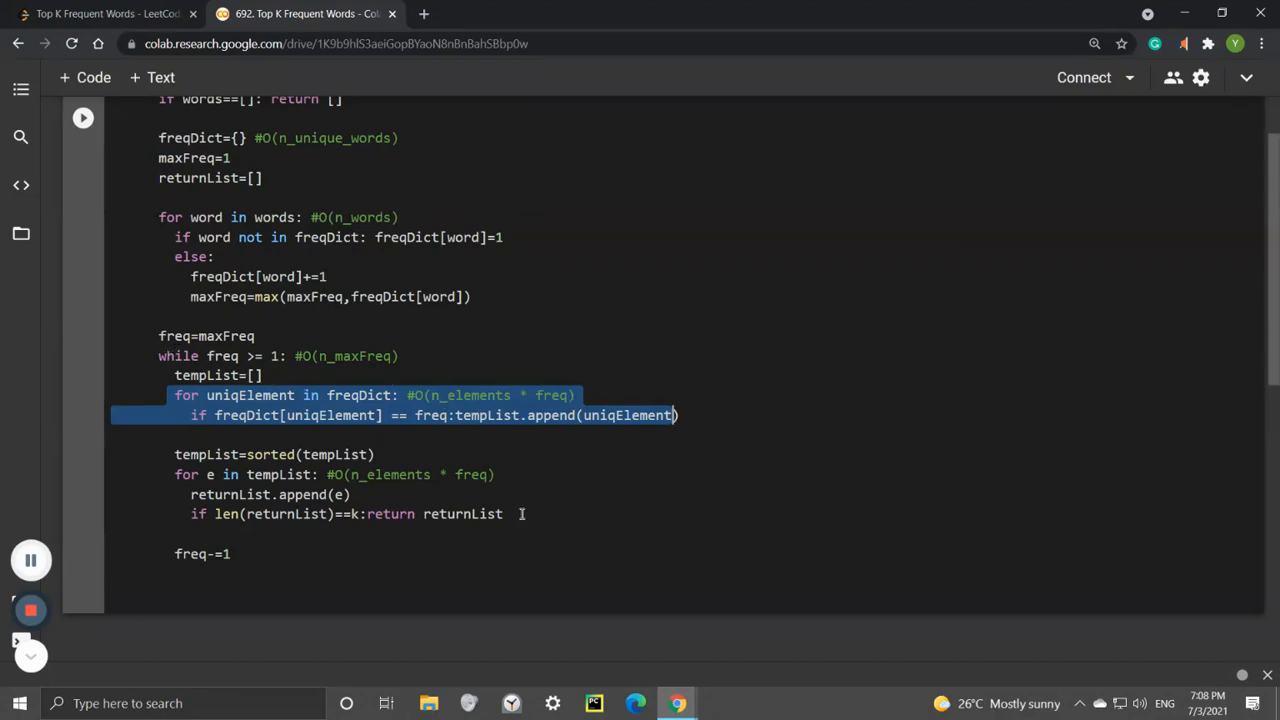
left_click_drag(512, 514, 192, 475)
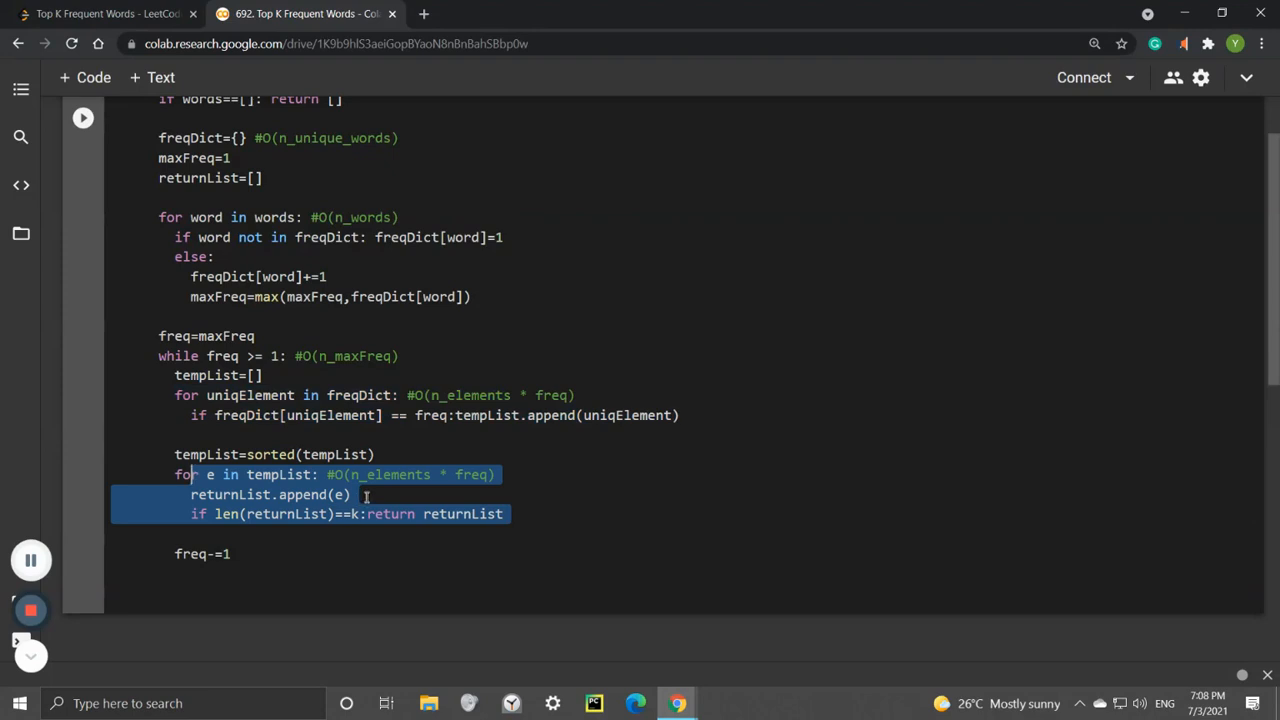
left_click_drag(579, 395, 409, 395)
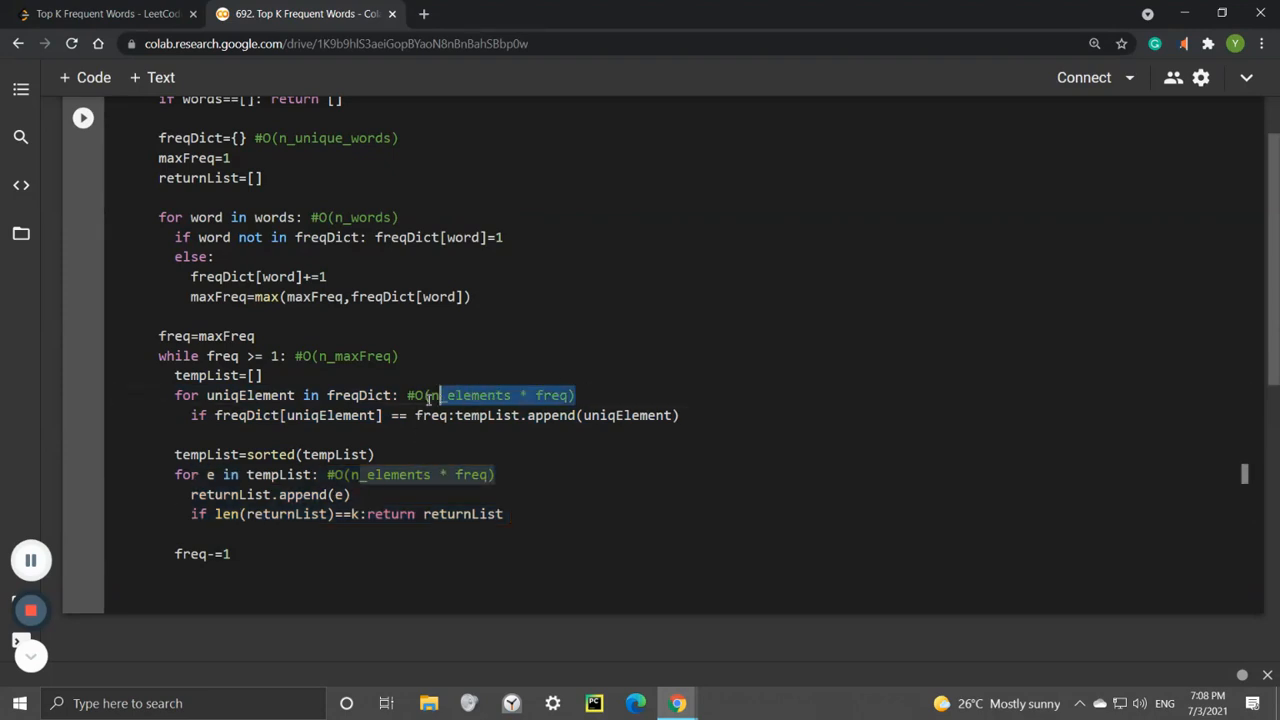
left_click_drag(496, 475, 328, 475)
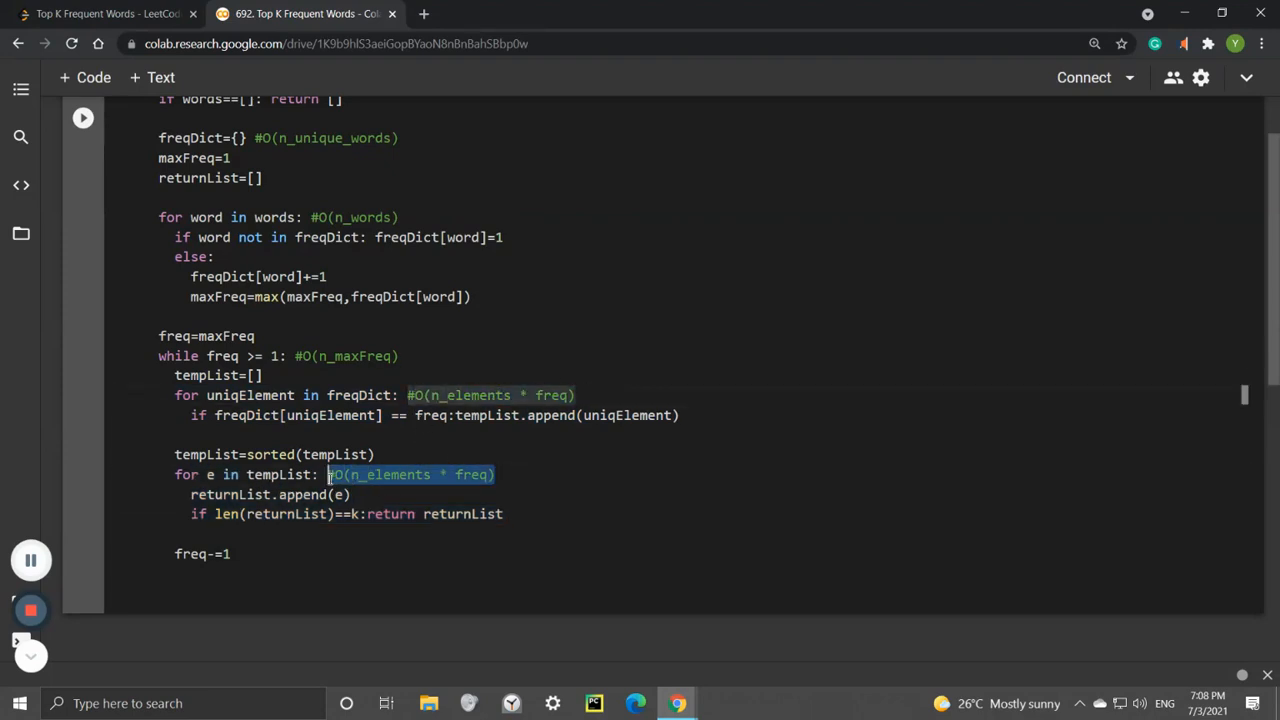
left_click_drag(510, 514, 192, 514)
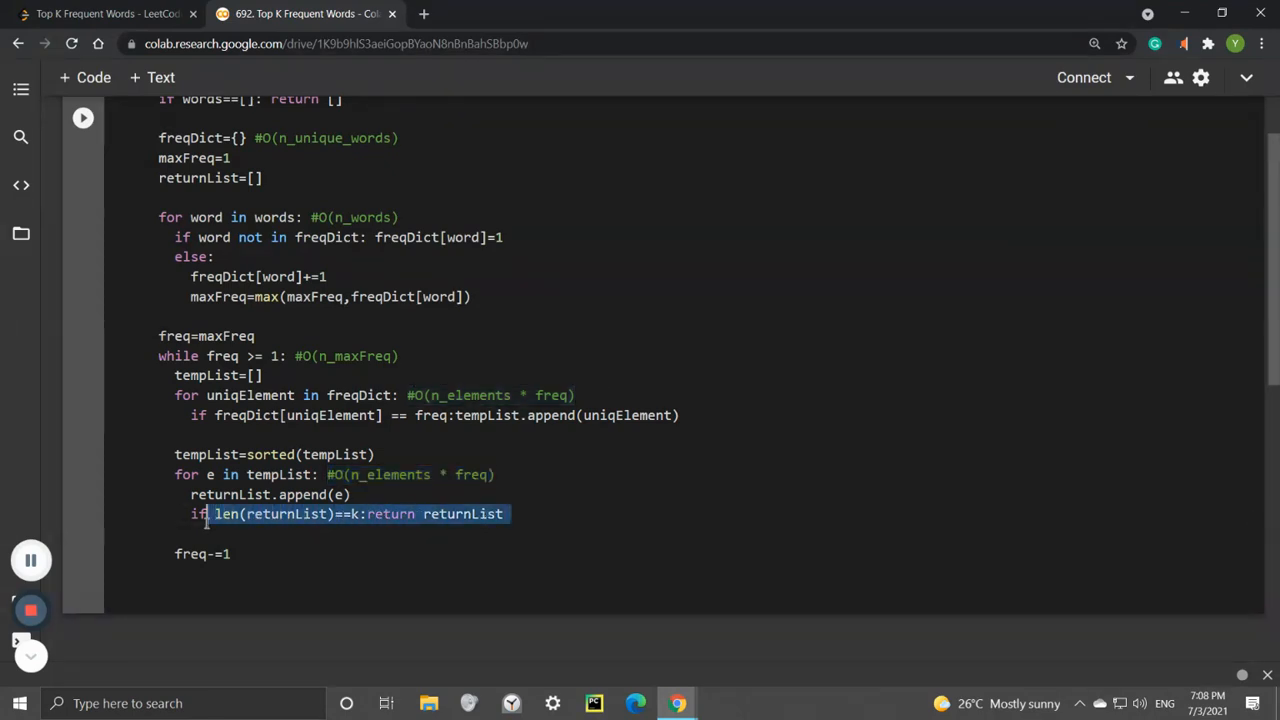
scroll(368, 427, "up", 1)
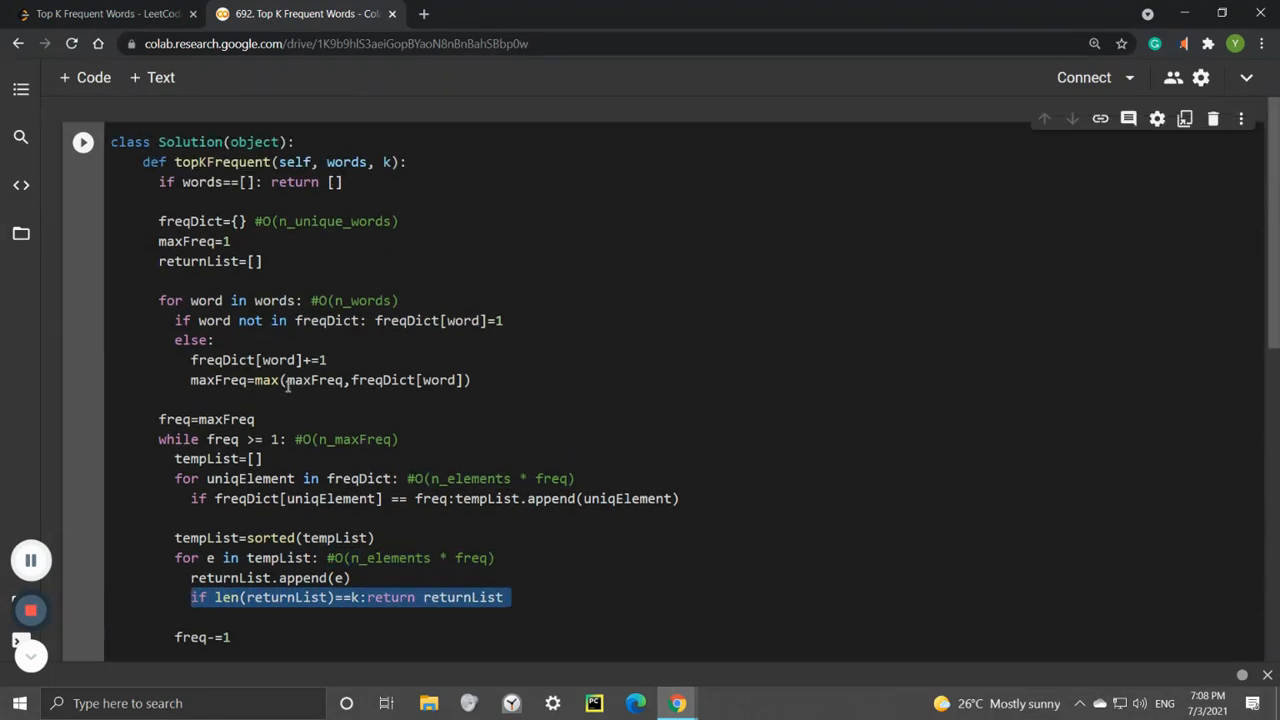
scroll(285, 415, "down", 1)
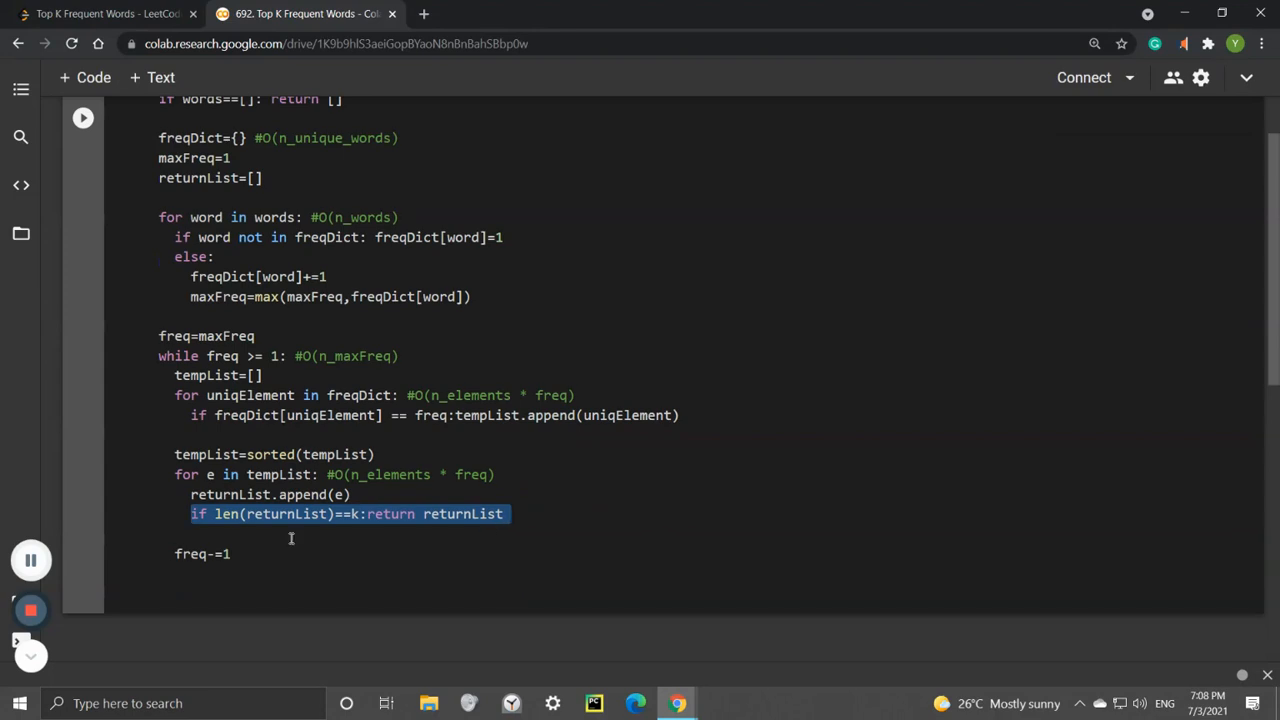
left_click(540, 513)
left_click_drag(512, 513, 170, 476)
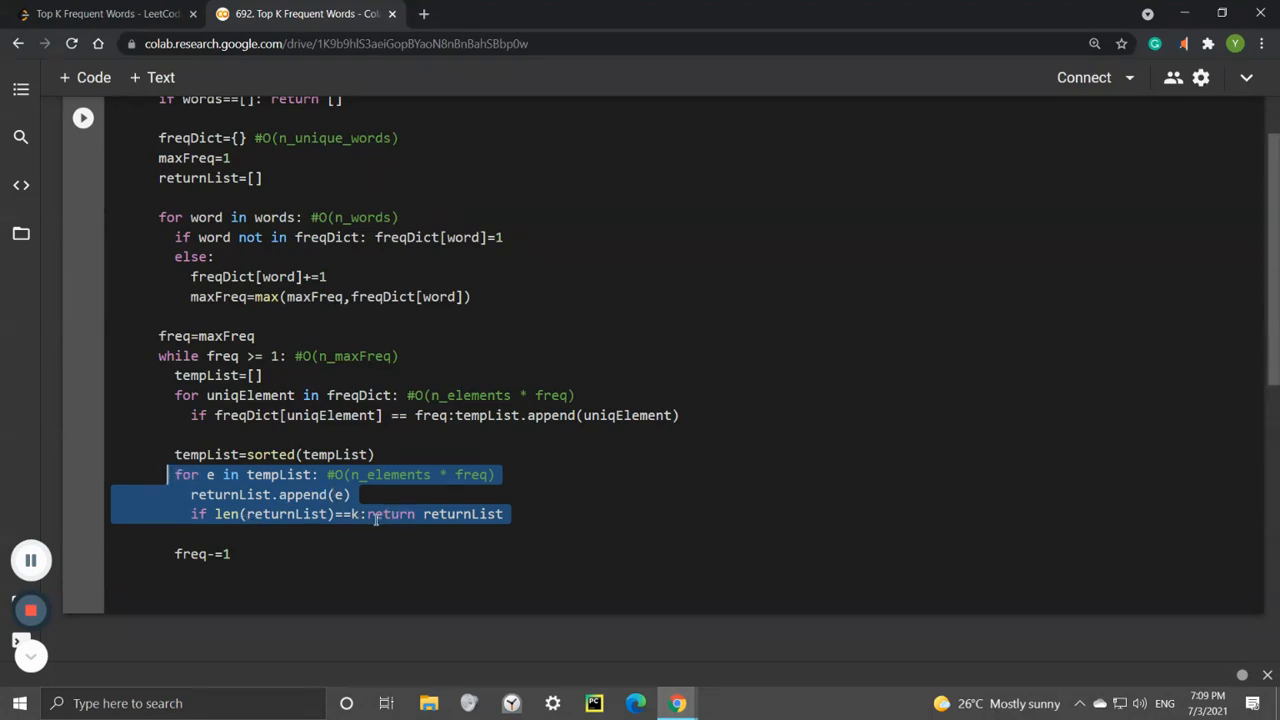
scroll(375, 521, "up", 1)
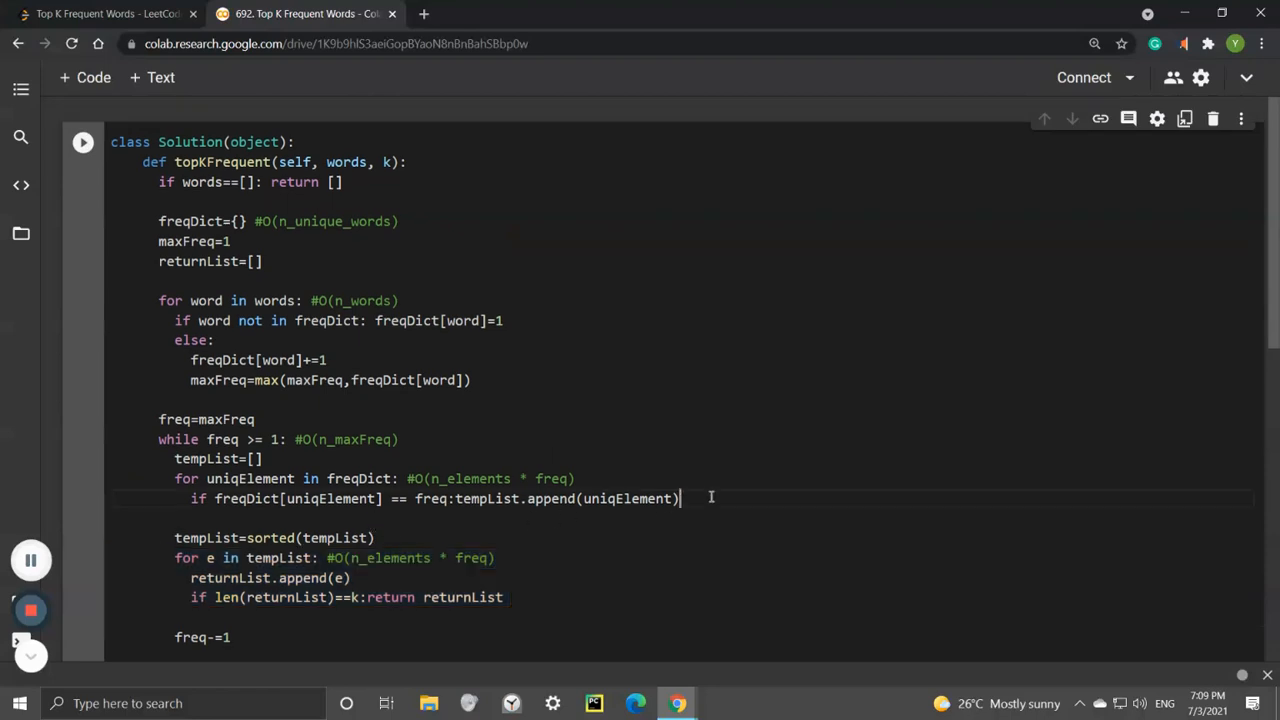
left_click_drag(680, 498, 150, 478)
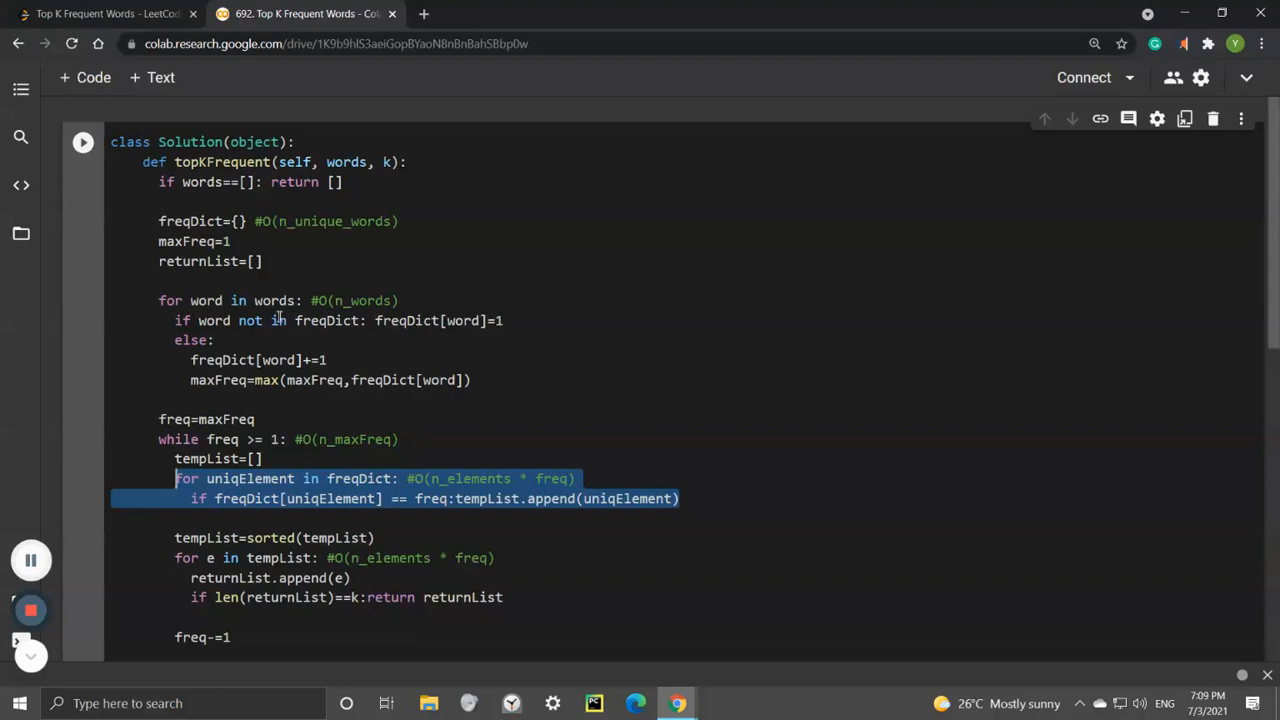
double_click(203, 261)
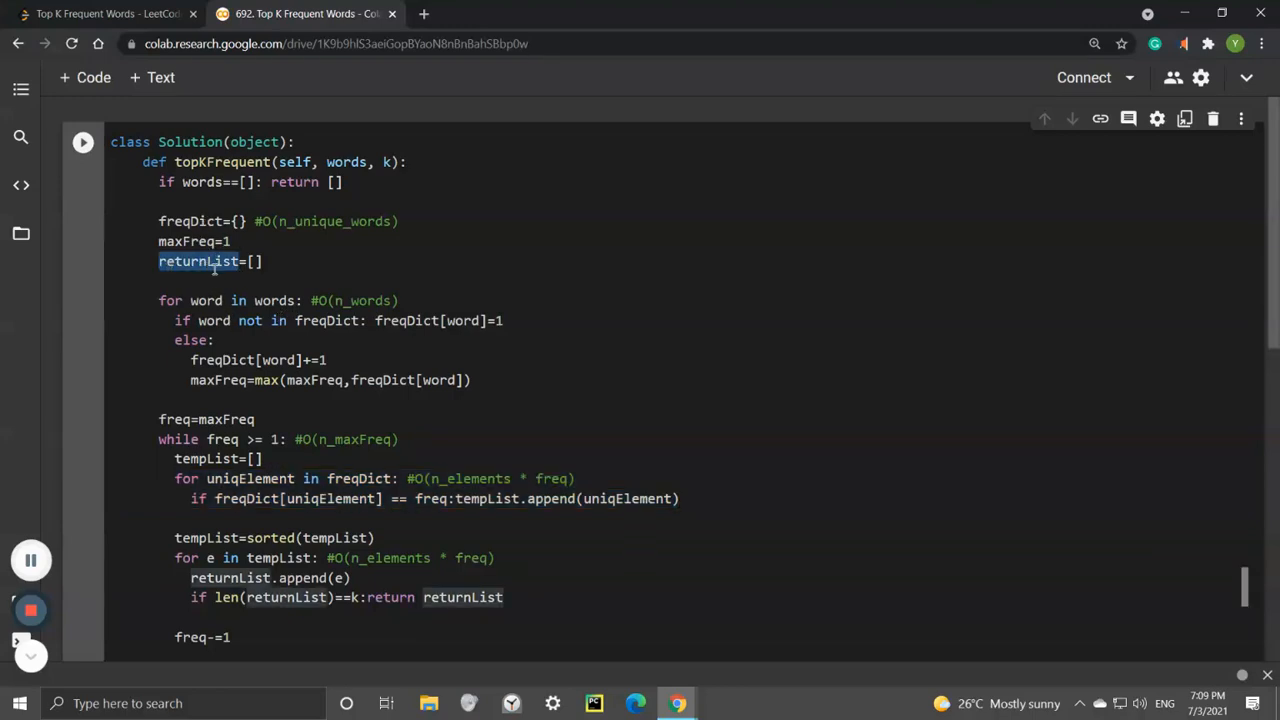